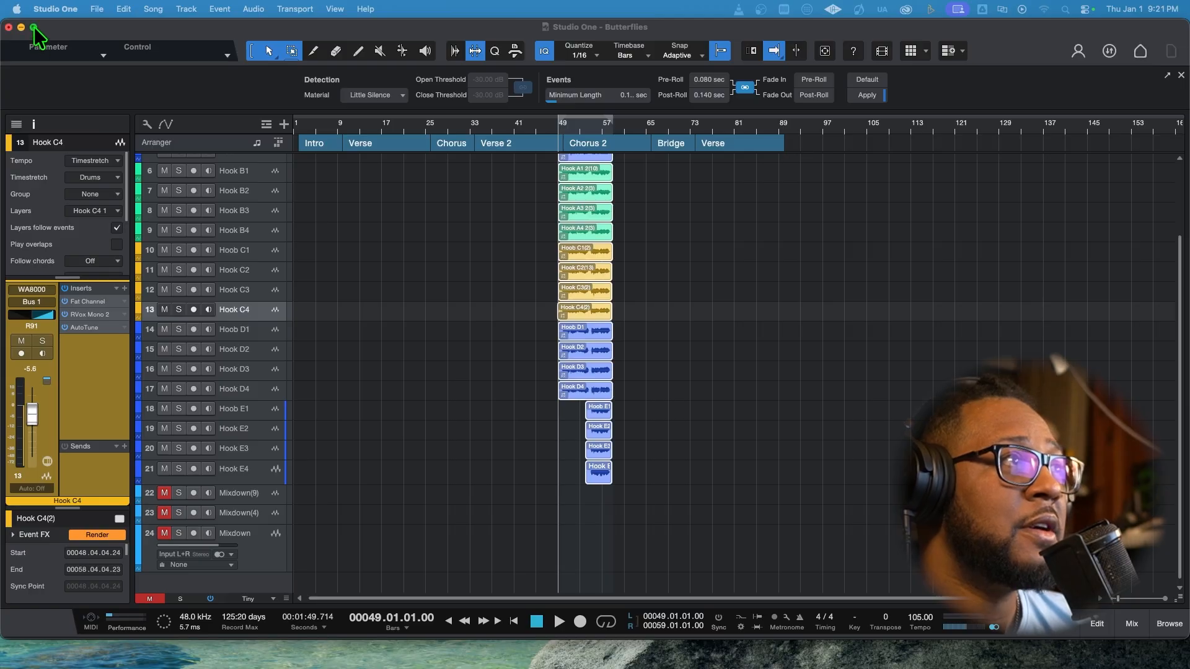
Make the song window full screen and listen to the stacked hook vocals at Chorus 2.
{"action": "left_click", "coordinate": [33, 27]}
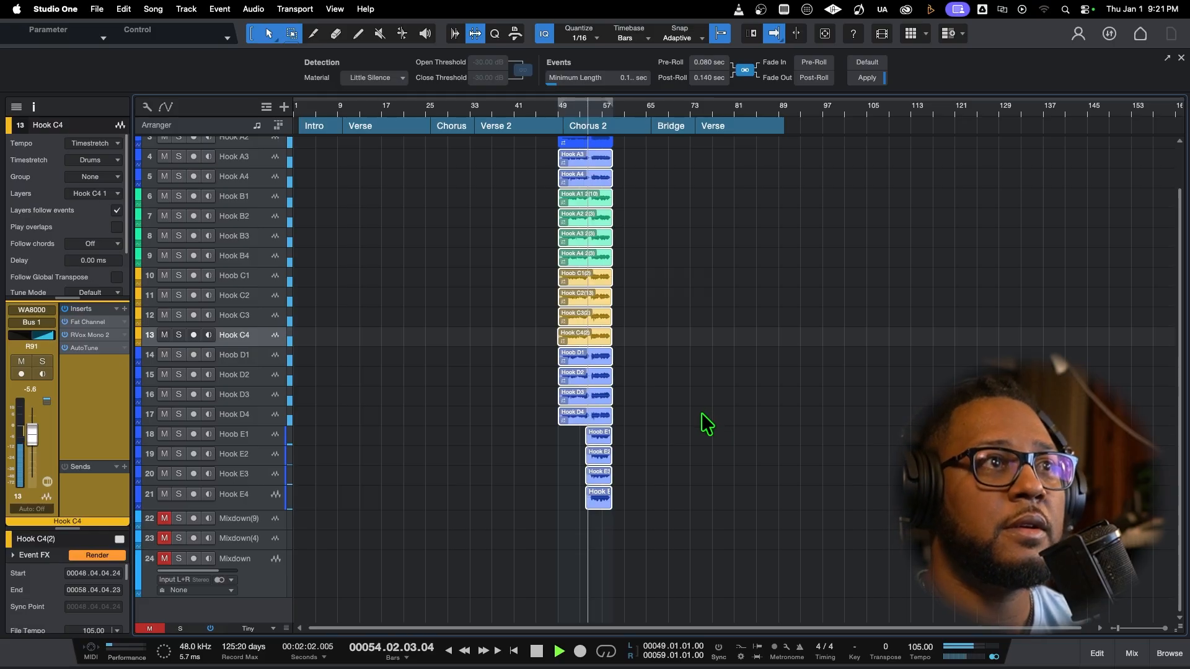
{"action": "key", "text": "space"}
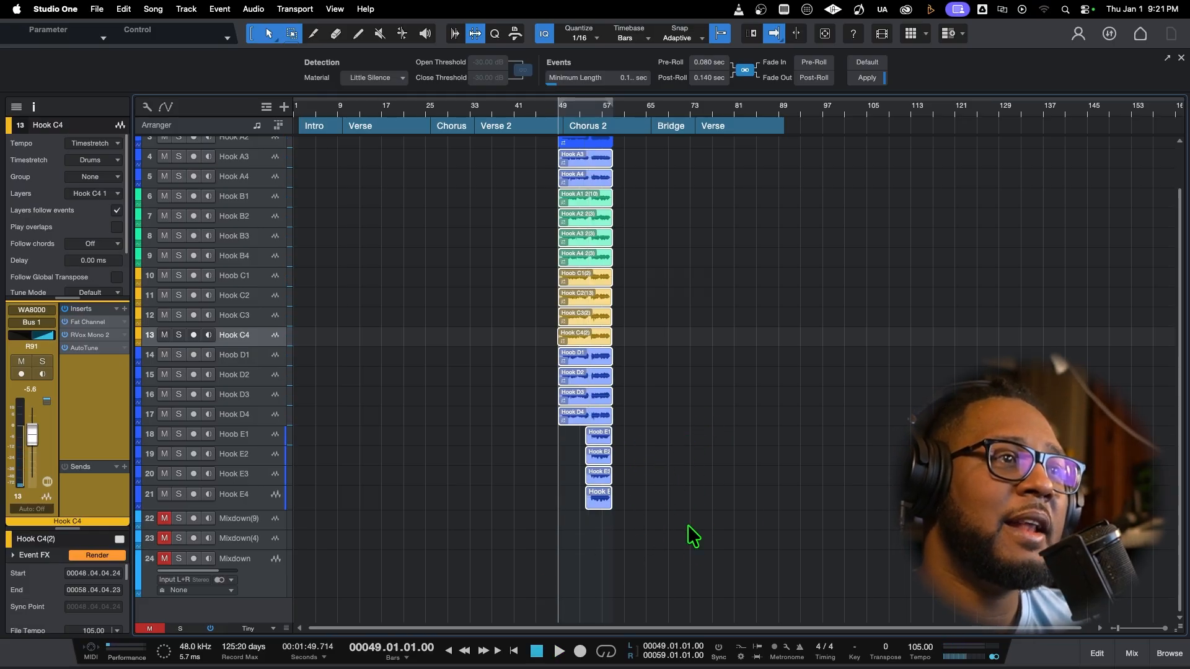
Try copying all the Hook A1 to Hook E4 events from bar 49 to bar 76, and undo the copy.
{"action": "left_click_drag", "start_coordinate": [680, 530], "coordinate": [552, 171]}
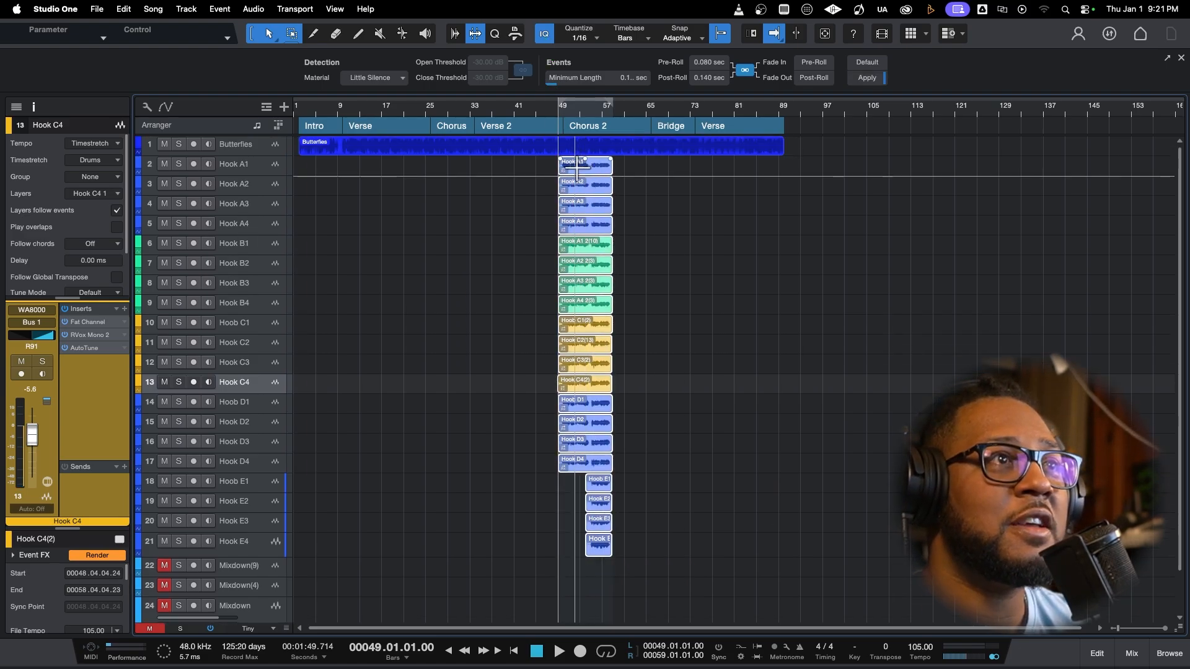
{"action": "left_click_drag", "start_coordinate": [579, 169], "coordinate": [729, 176]}
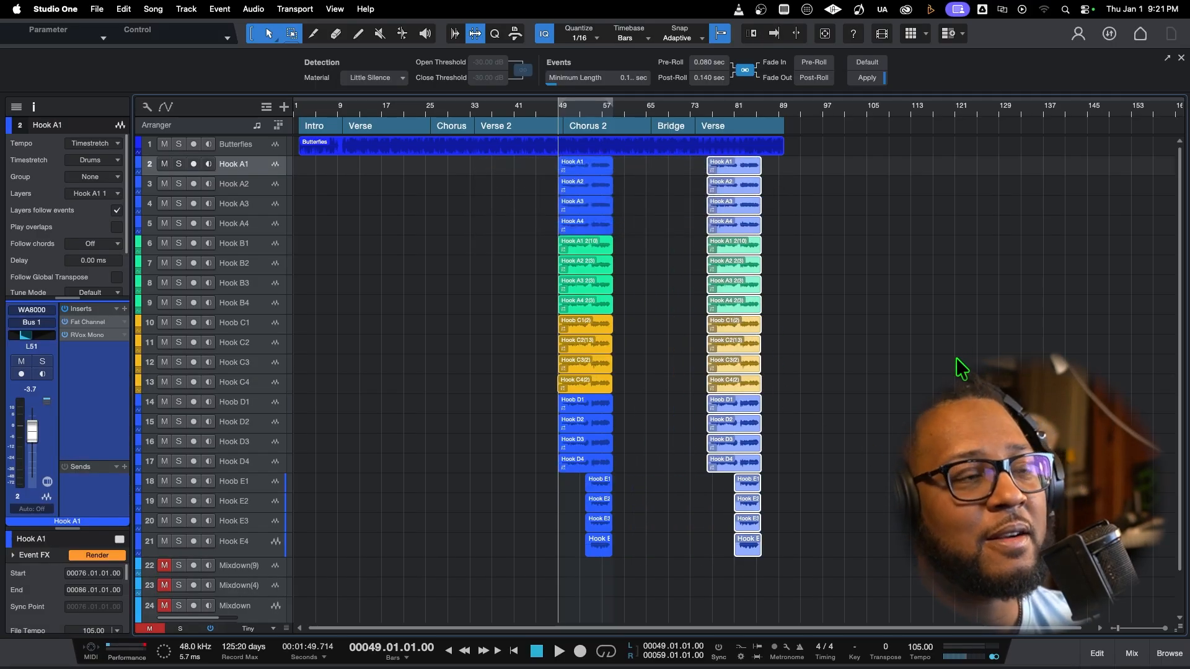
{"action": "key", "text": "super+z"}
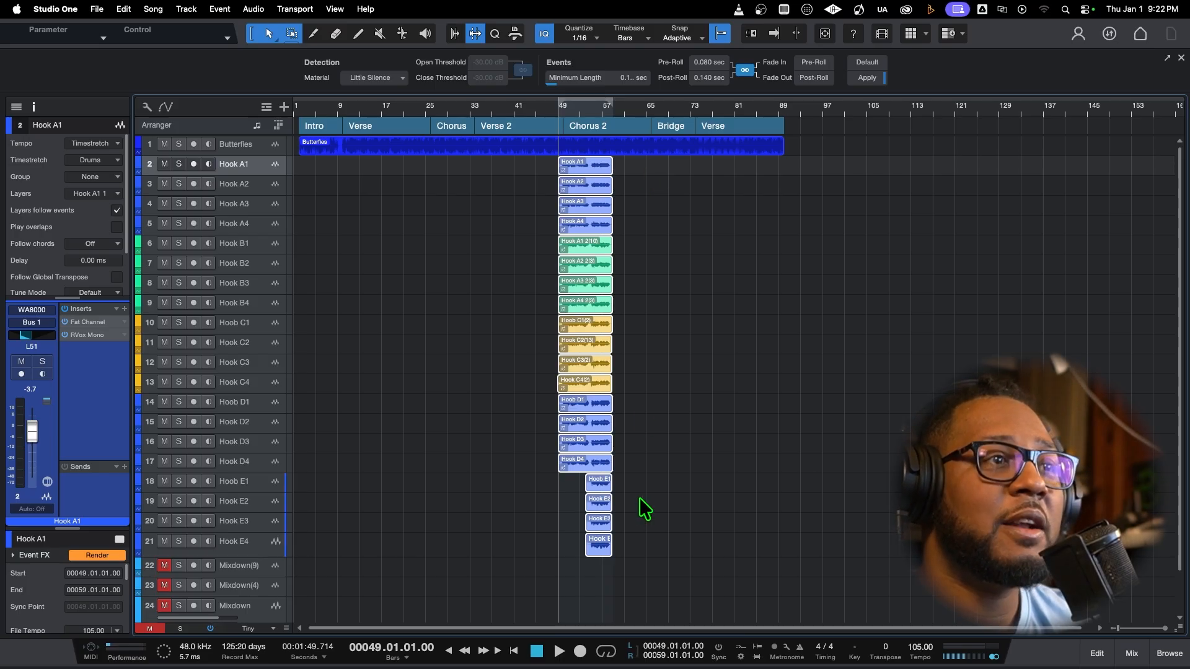
Mix down all the Hook A1 to Hook E4 events with Mixdown Selection and keep the exported file.
{"action": "left_click", "coordinate": [655, 573]}
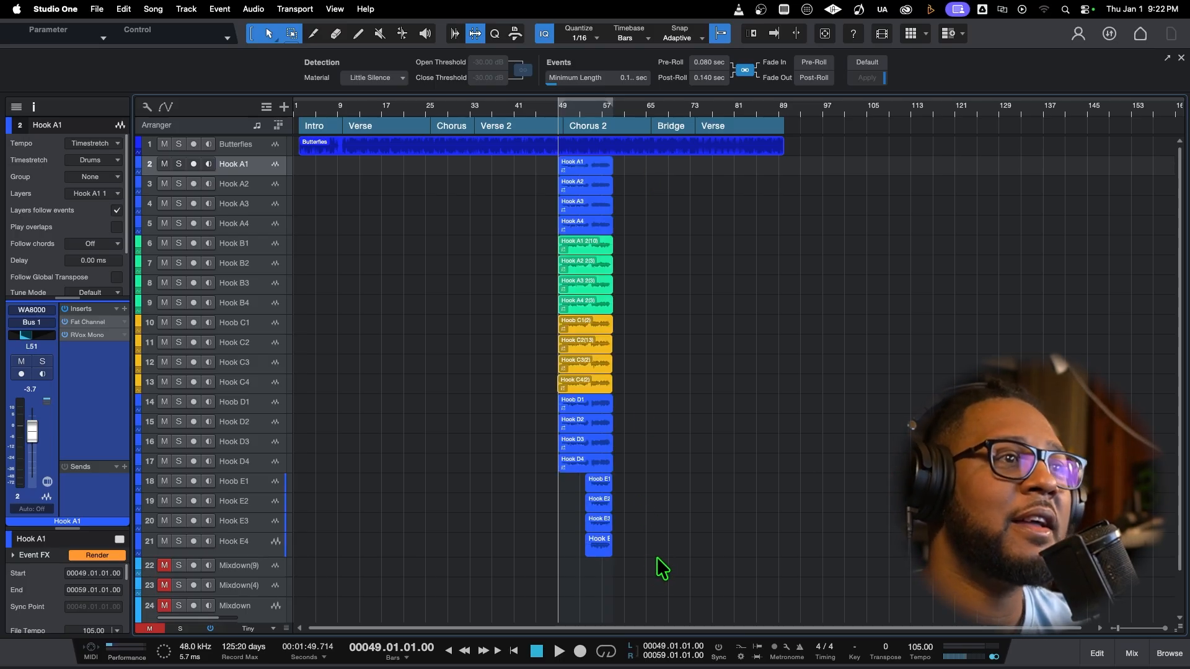
{"action": "left_click_drag", "start_coordinate": [657, 577], "coordinate": [536, 173]}
{"action": "right_click", "coordinate": [586, 169]}
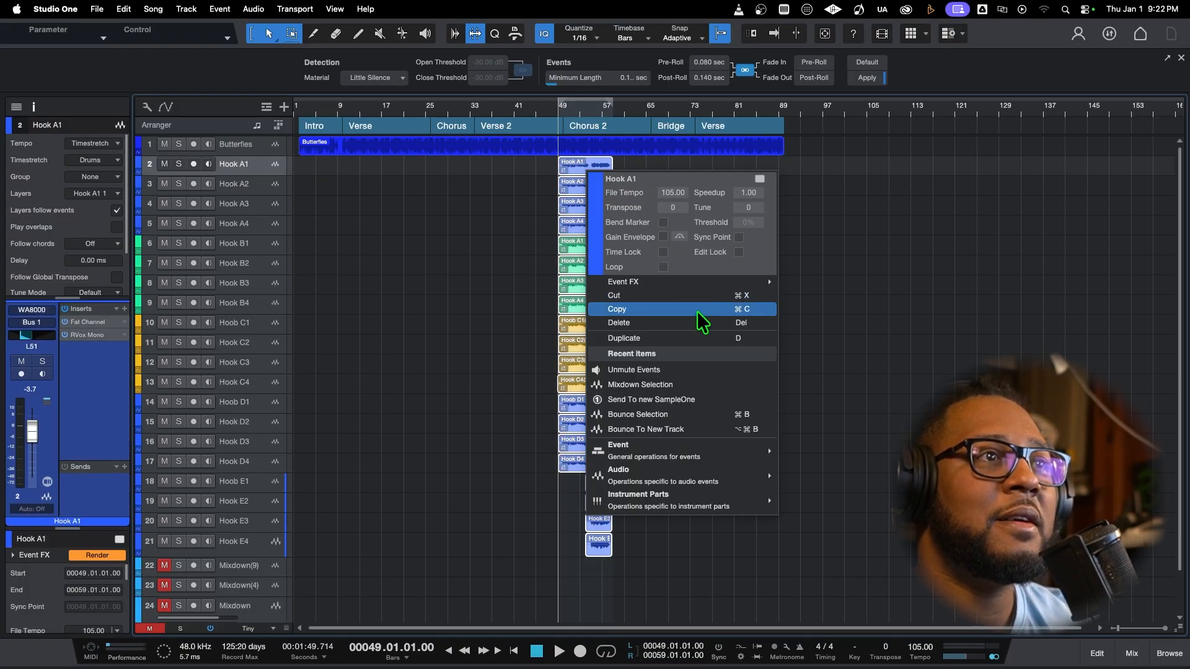
{"action": "left_click", "coordinate": [690, 388]}
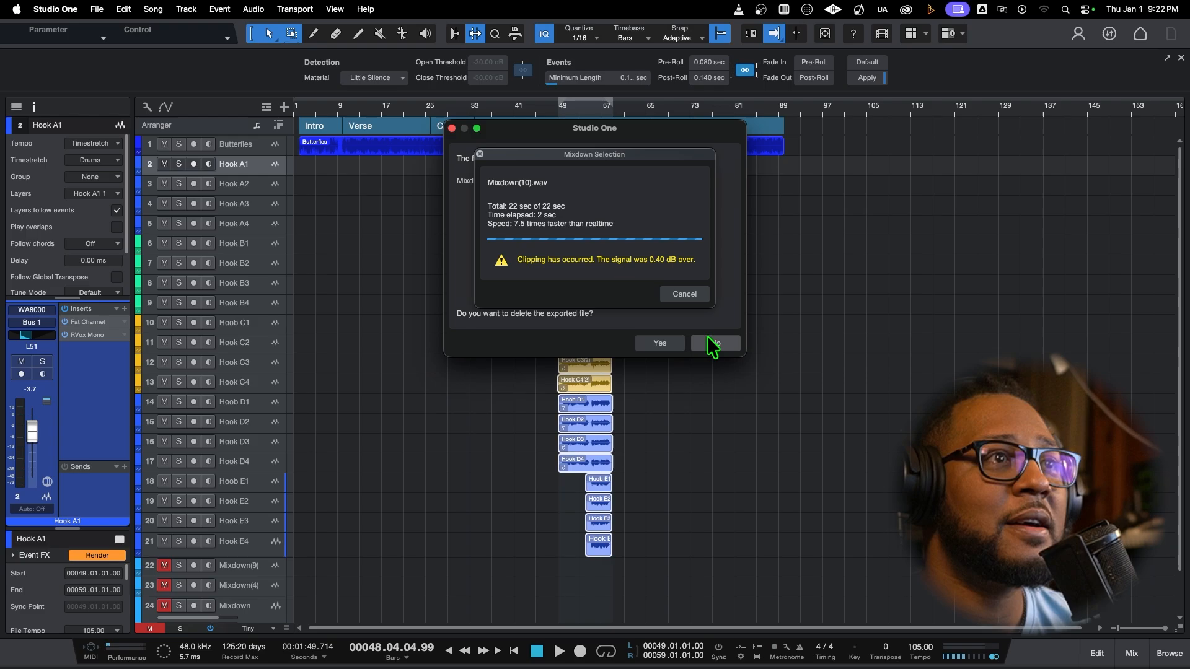
{"action": "left_click", "coordinate": [713, 343]}
Solo the new mixdown track and listen to it at Chorus 2.
{"action": "key", "text": "space"}
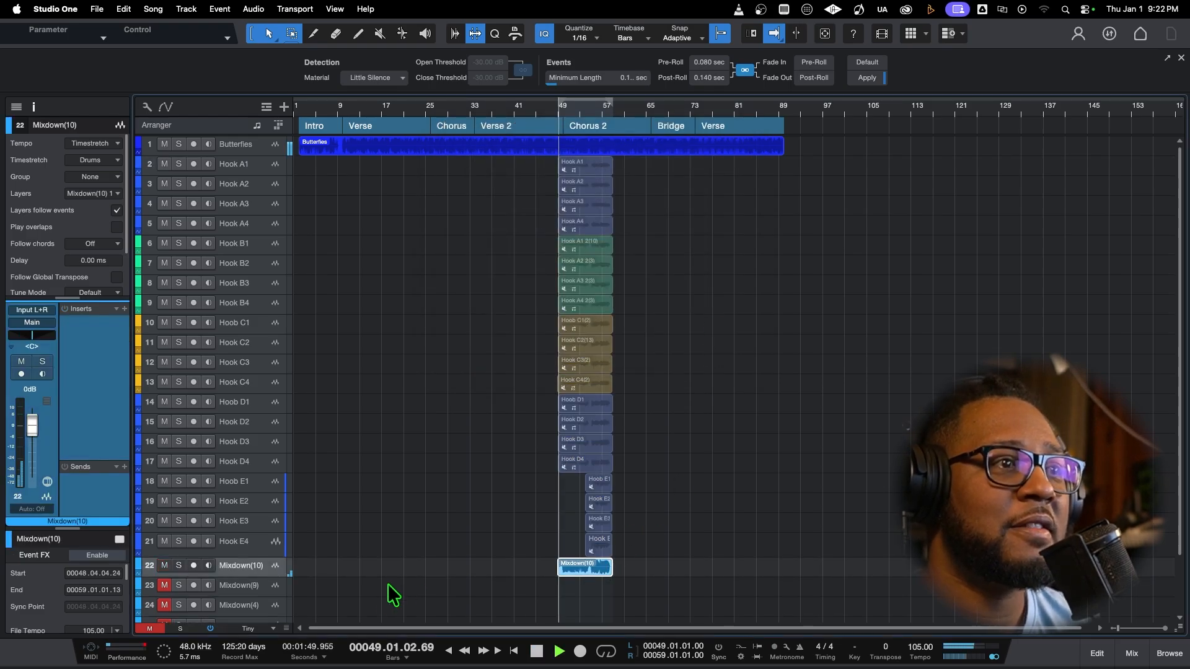
{"action": "left_click", "coordinate": [178, 565]}
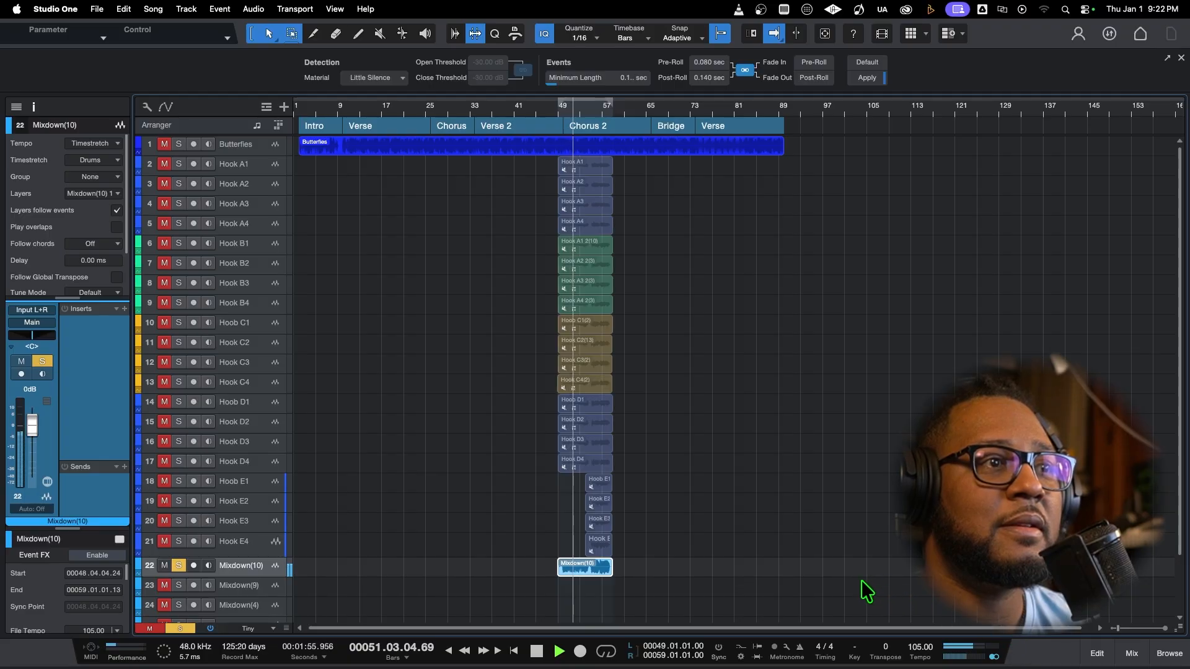
{"action": "key", "text": "space"}
Send the mixdown event at Chorus 2 to a new SampleOne instrument.
{"action": "scroll", "coordinate": [775, 561], "scroll_direction": "down", "scroll_amount": 3}
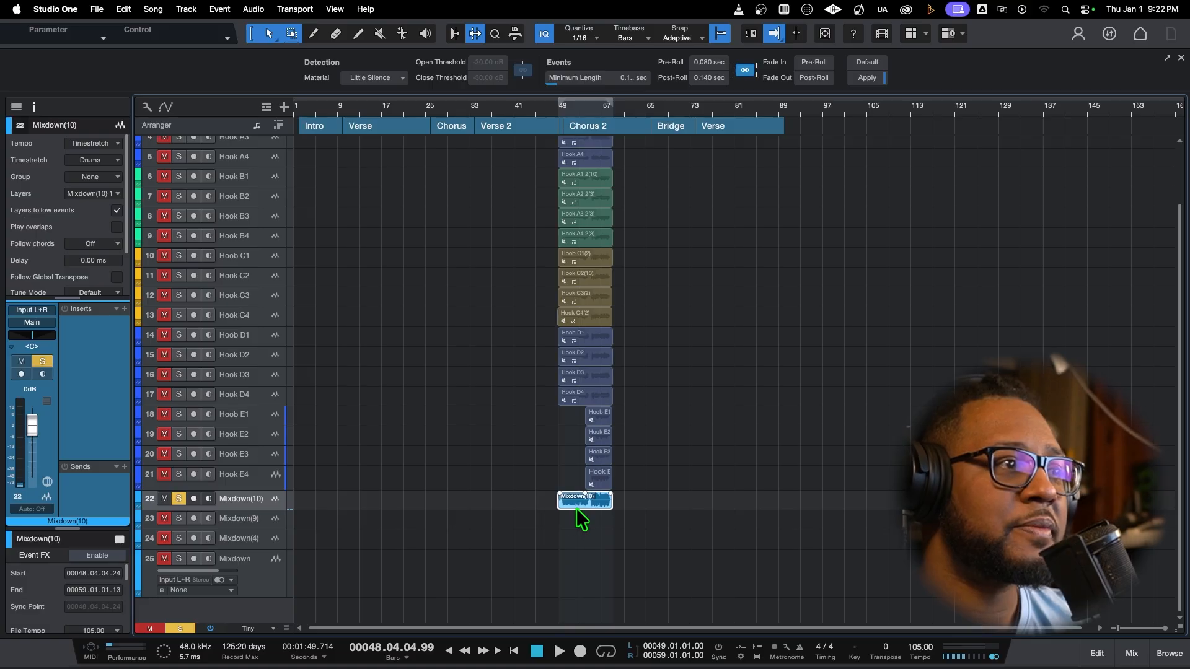
{"action": "right_click", "coordinate": [273, 604]}
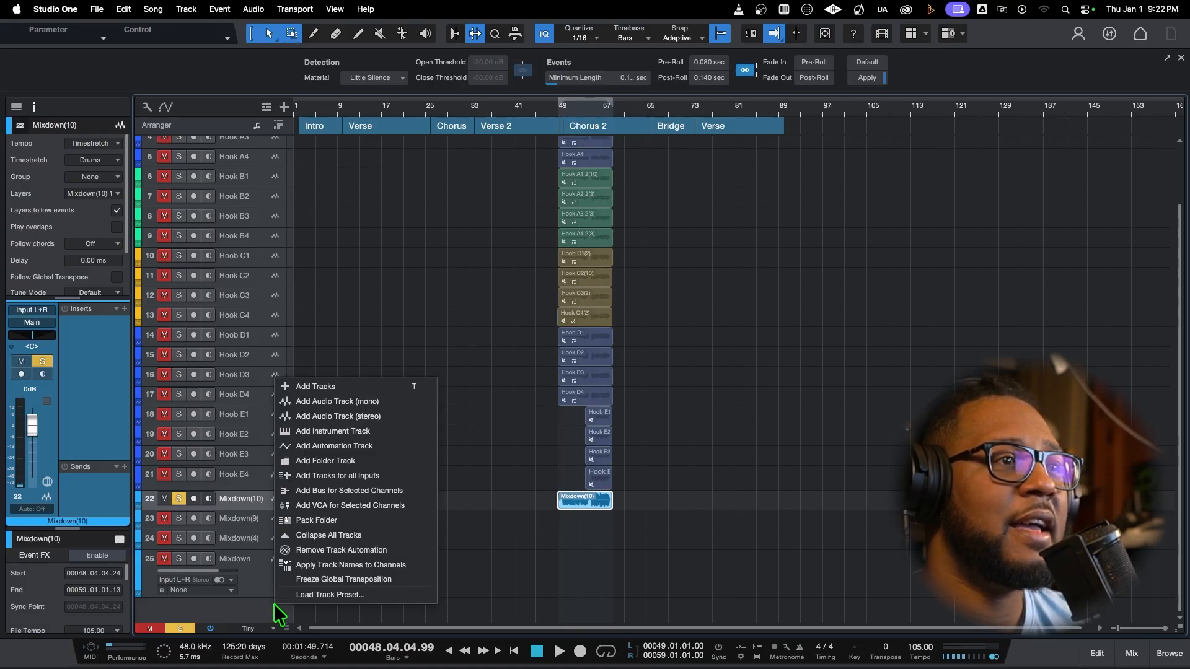
{"action": "key", "text": "Escape"}
{"action": "right_click", "coordinate": [597, 507]}
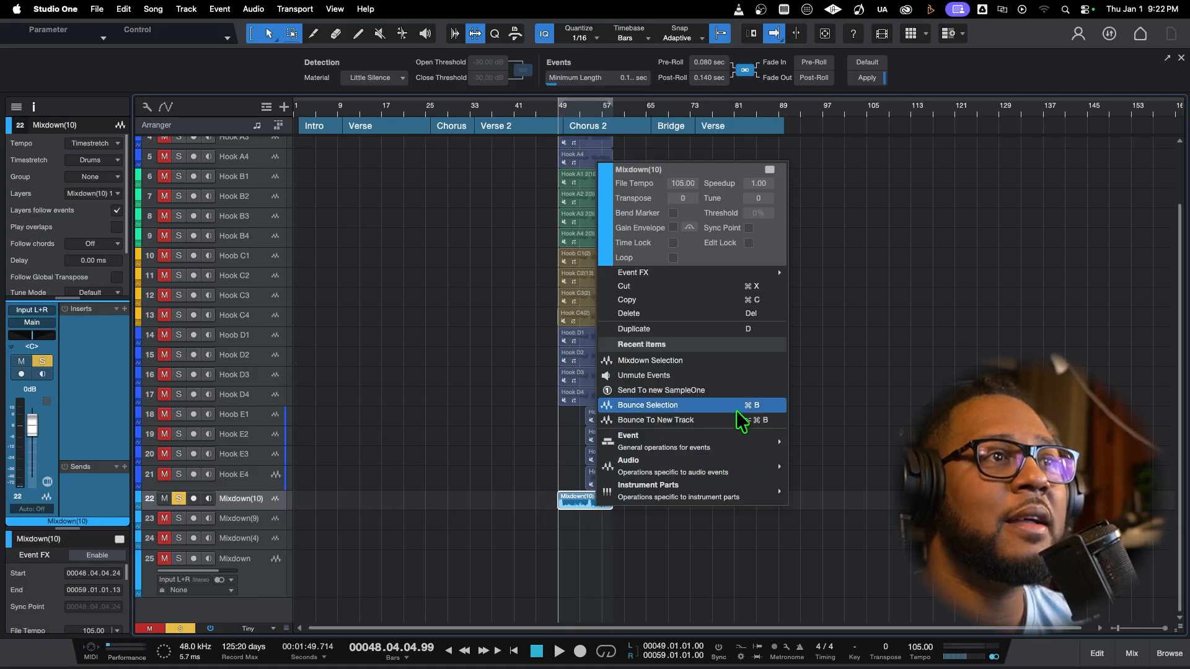
{"action": "mouse_move", "coordinate": [732, 461]}
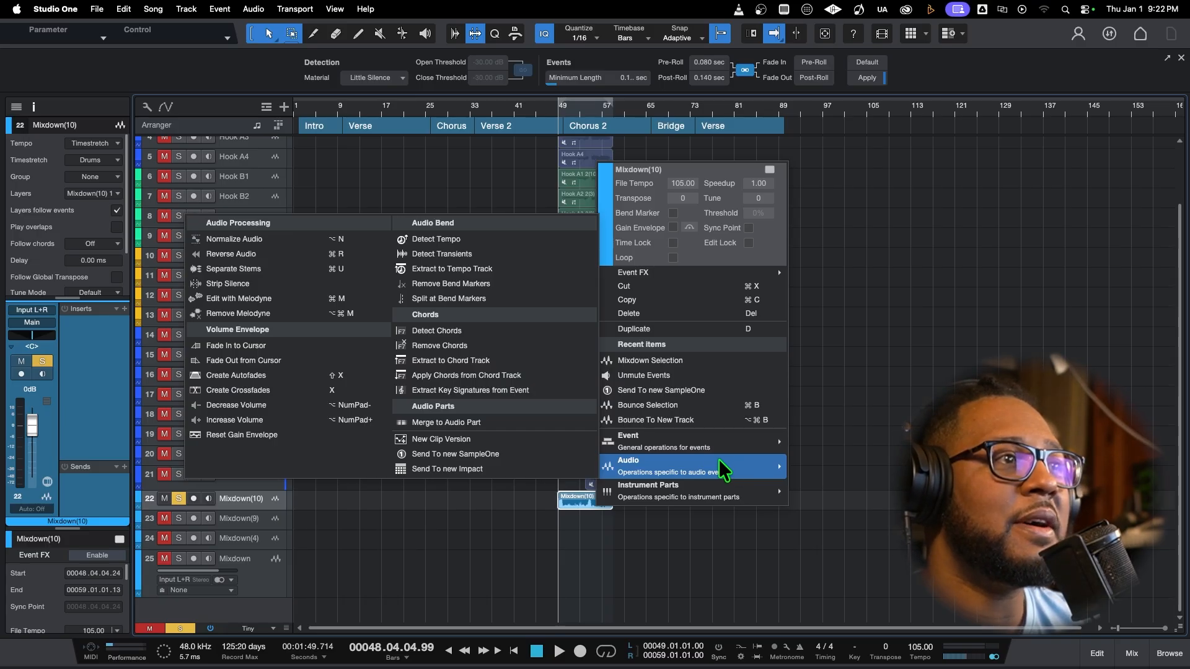
{"action": "left_click", "coordinate": [541, 458]}
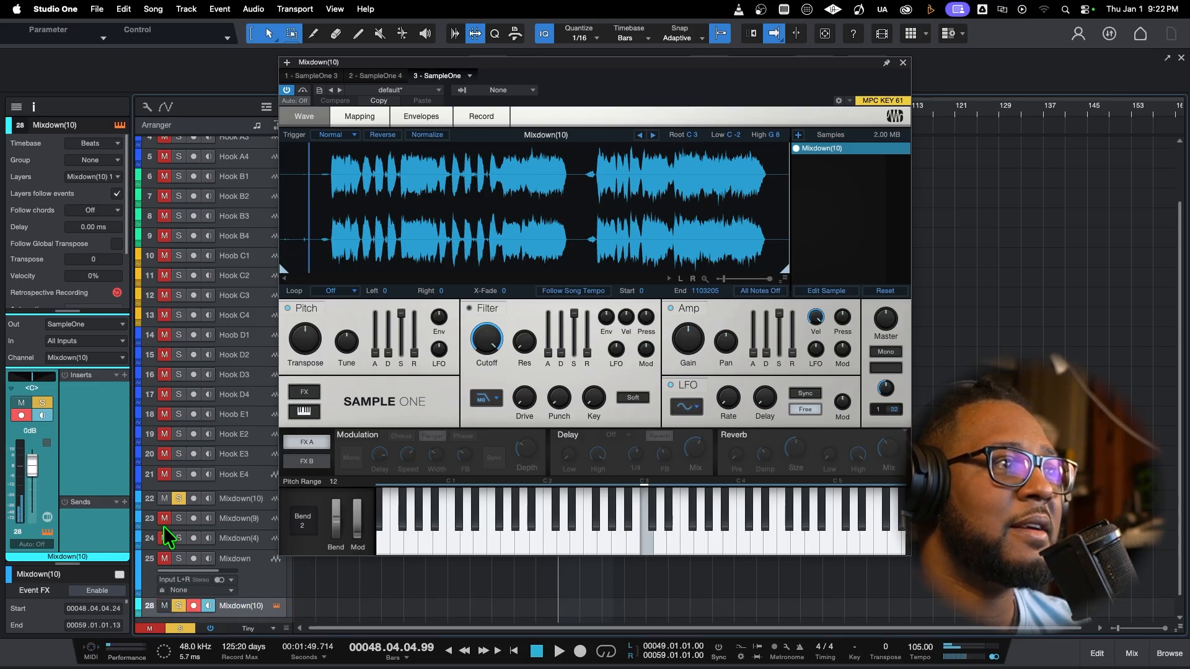
Trim the sample's start to the first vocal onset in SampleOne, and turn off solo on the audio mixdown and sampler tracks.
{"action": "left_click", "coordinate": [178, 499]}
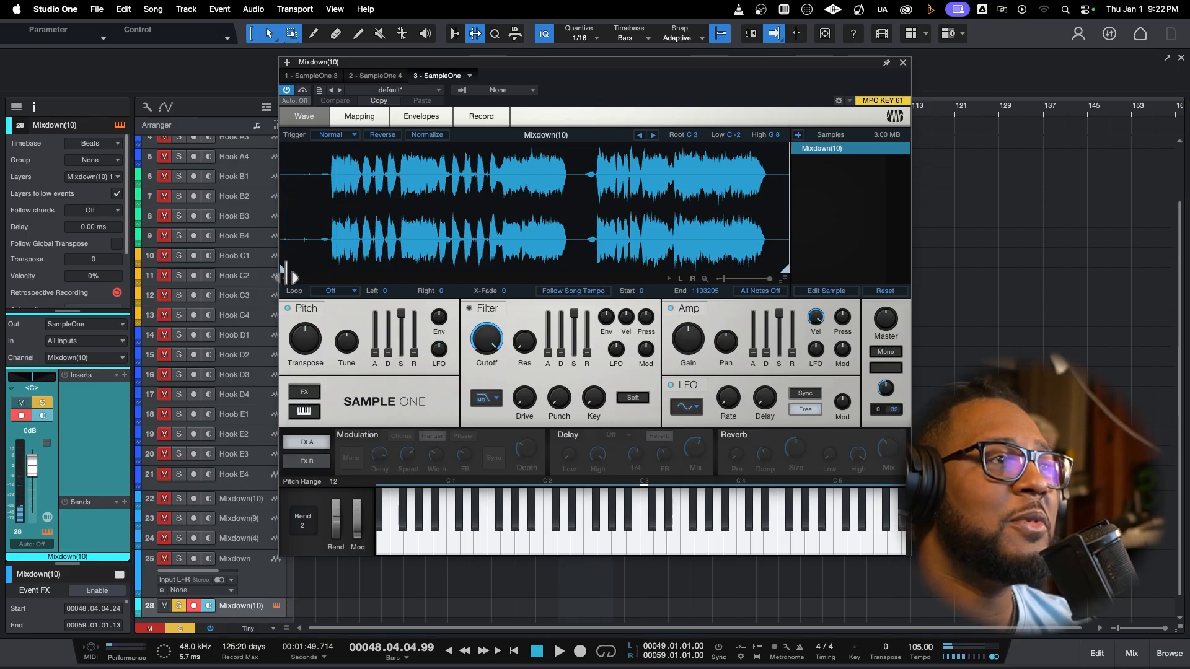
{"action": "left_click_drag", "start_coordinate": [284, 270], "coordinate": [339, 259]}
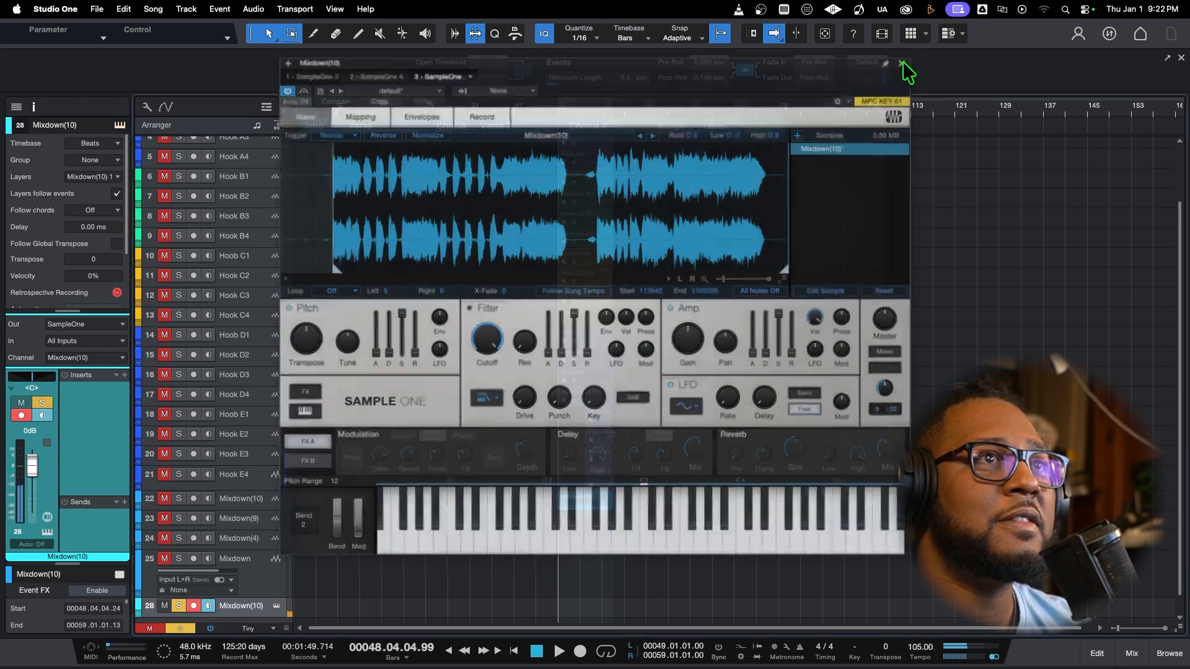
{"action": "left_click", "coordinate": [903, 63]}
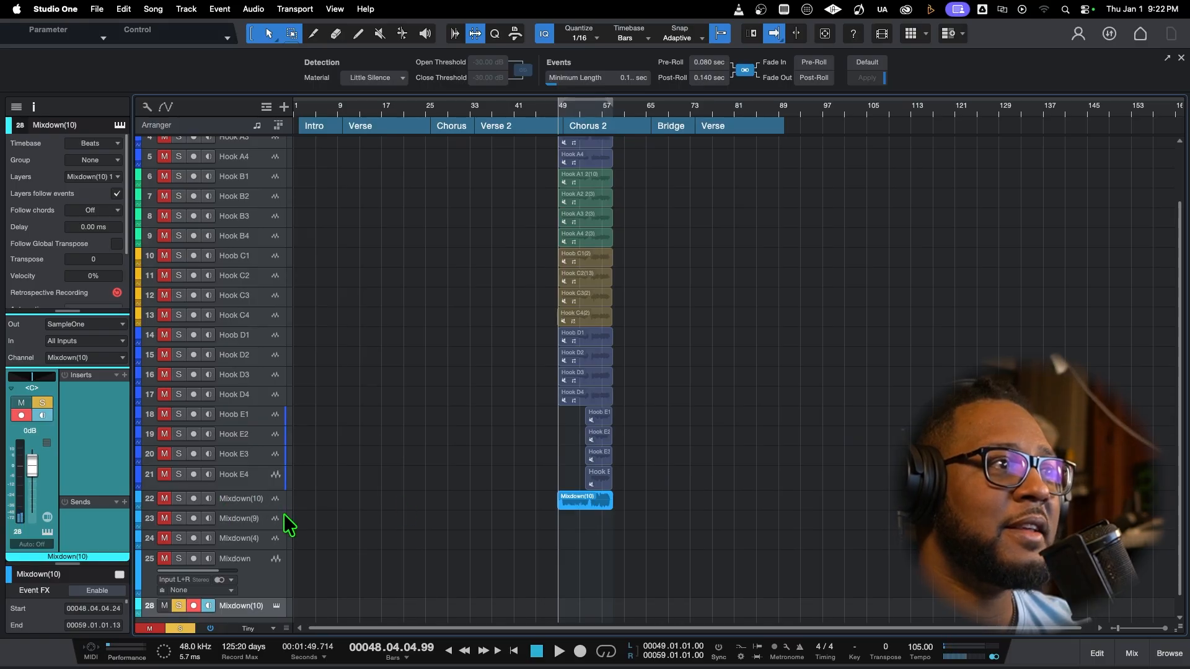
{"action": "scroll", "coordinate": [179, 576], "scroll_direction": "down", "scroll_amount": 1}
{"action": "left_click", "coordinate": [179, 585]}
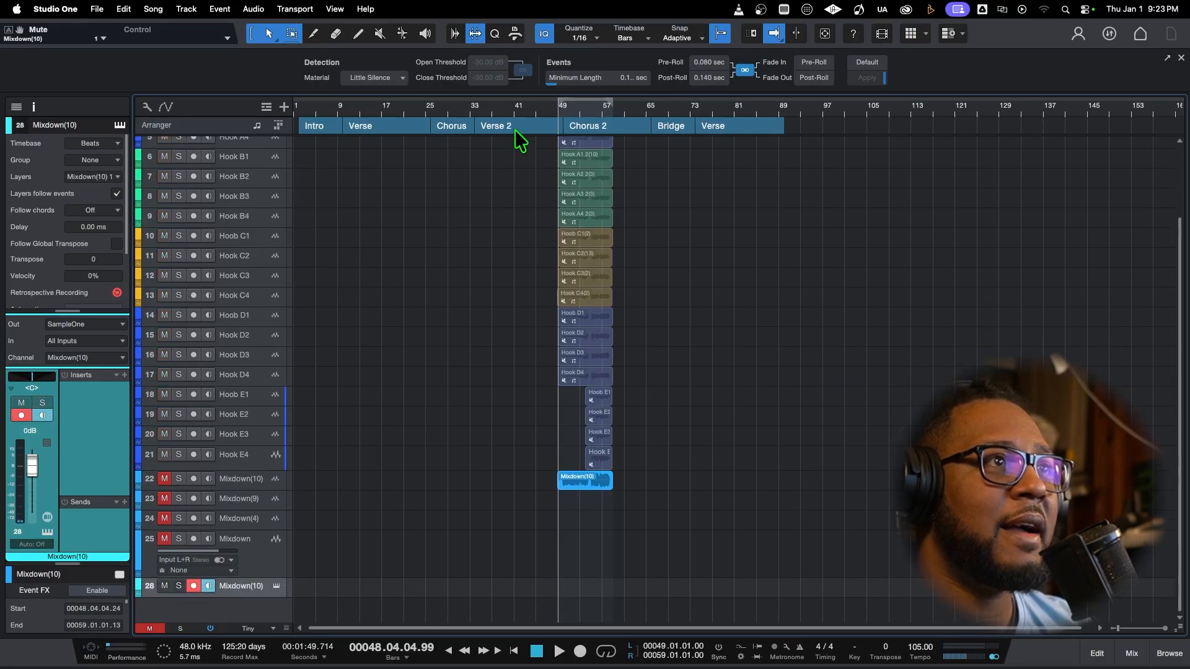
Place the playhead at bar 46 and audition the hook sample over the song.
{"action": "left_click", "coordinate": [542, 107]}
{"action": "key", "text": "space"}
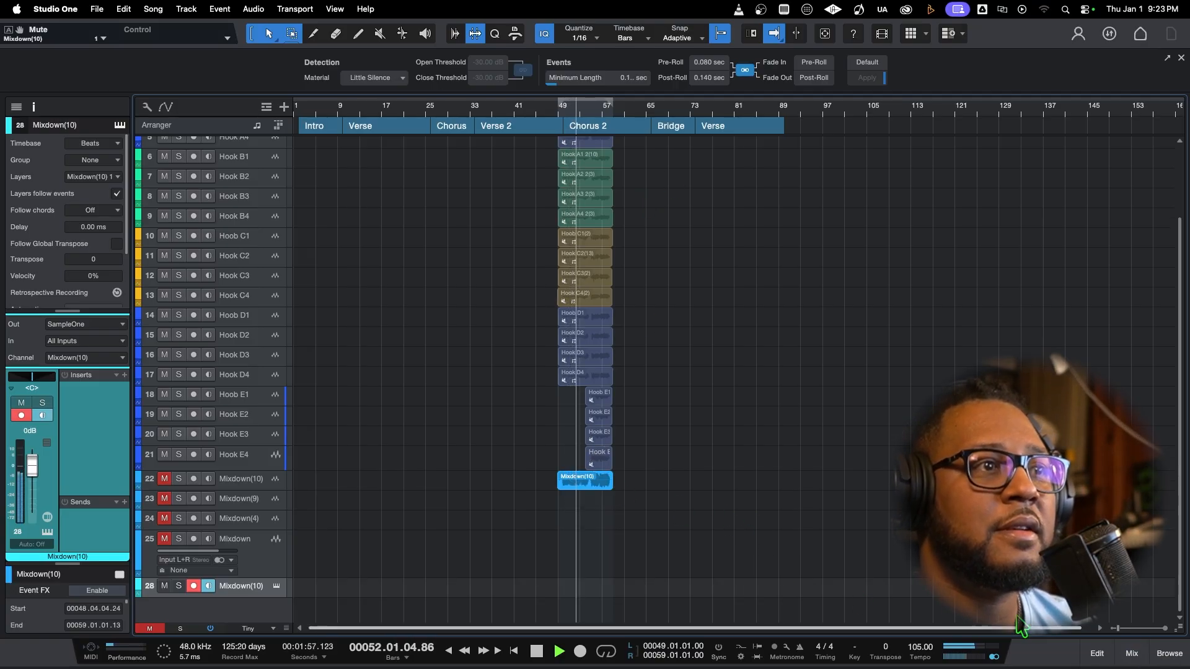
{"action": "left_click", "coordinate": [1129, 656]}
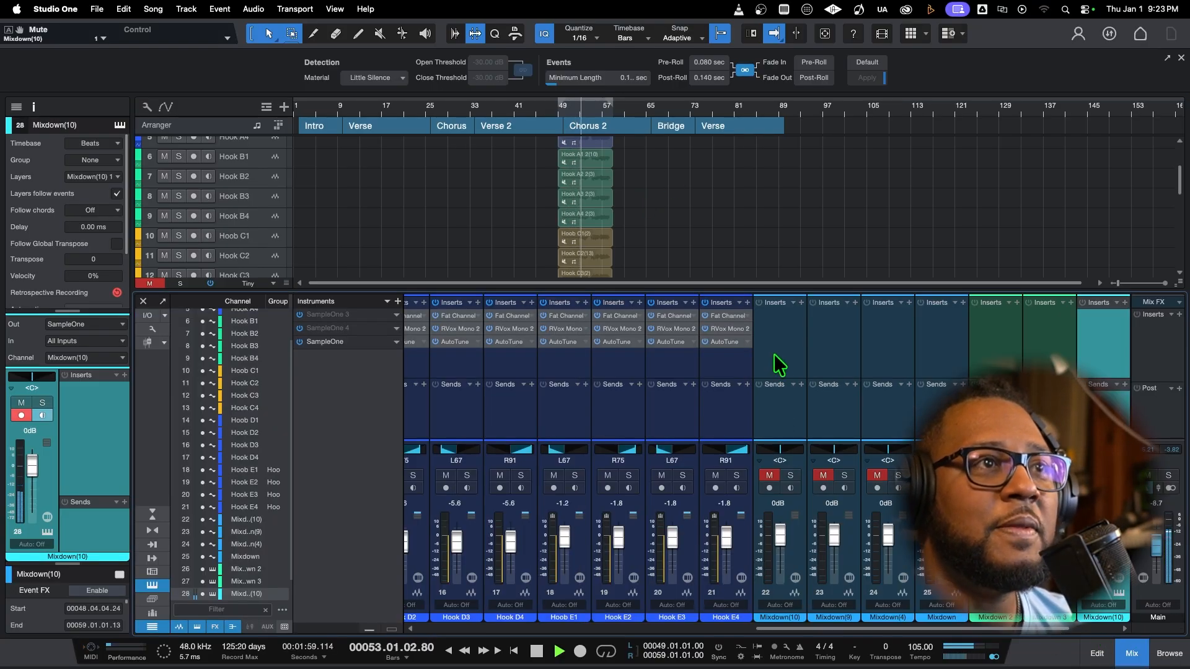
{"action": "key", "text": "F3"}
{"action": "key", "text": "space"}
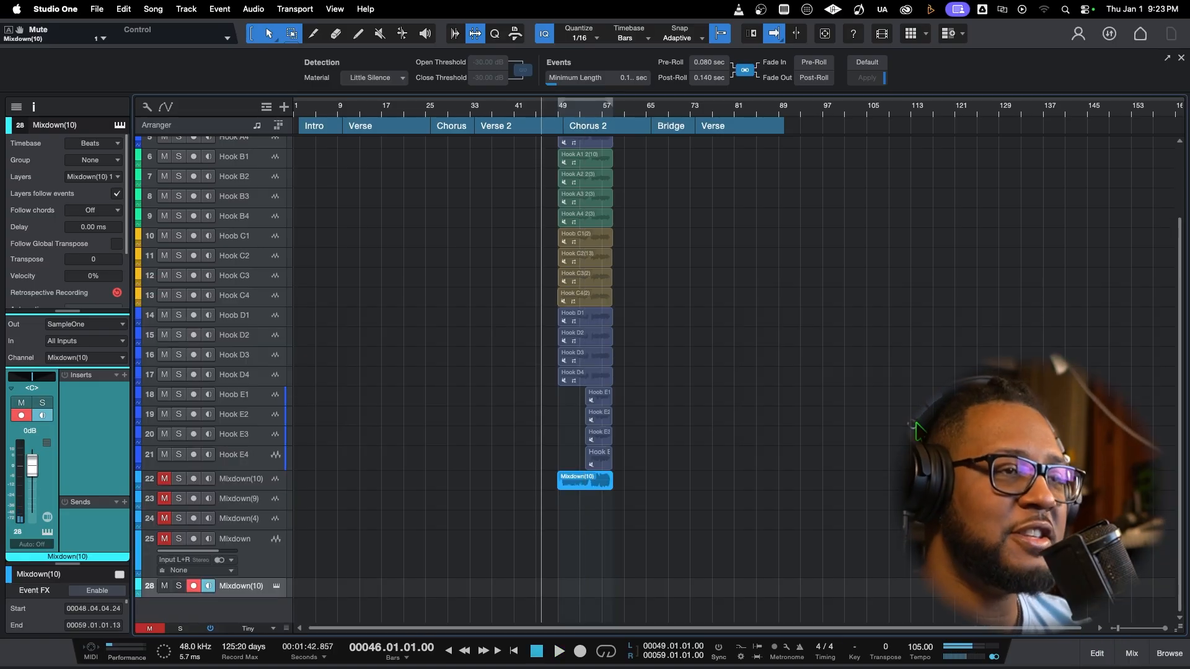
Move the playhead to bar 48 and set the sampler track's volume to -5.6 dB.
{"action": "left_click", "coordinate": [553, 113]}
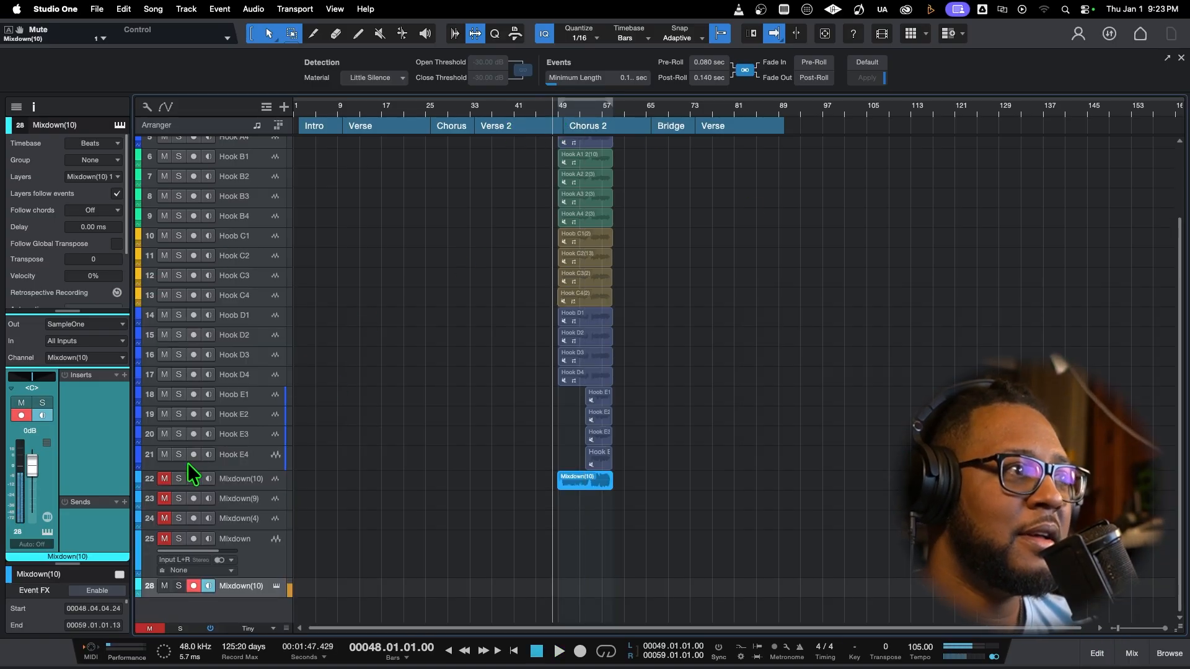
{"action": "left_click_drag", "start_coordinate": [35, 463], "coordinate": [50, 460]}
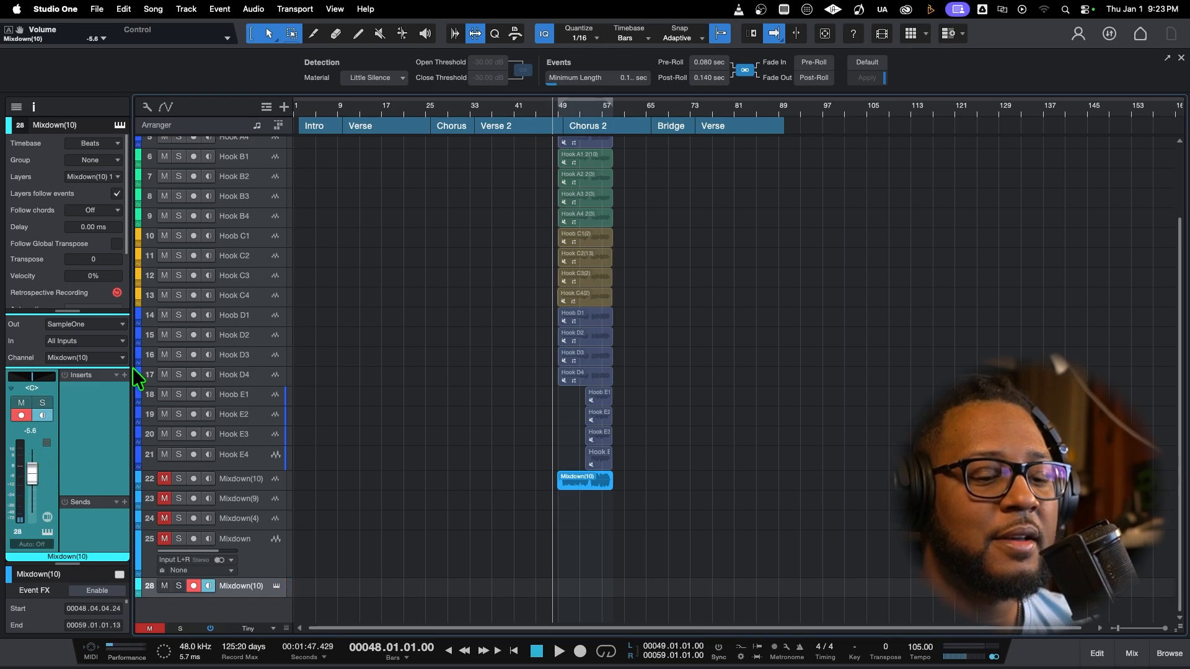
Try recording a sampler take from bar 48, and delete the short event it leaves on the track.
{"action": "key", "text": "KP_Multiply"}
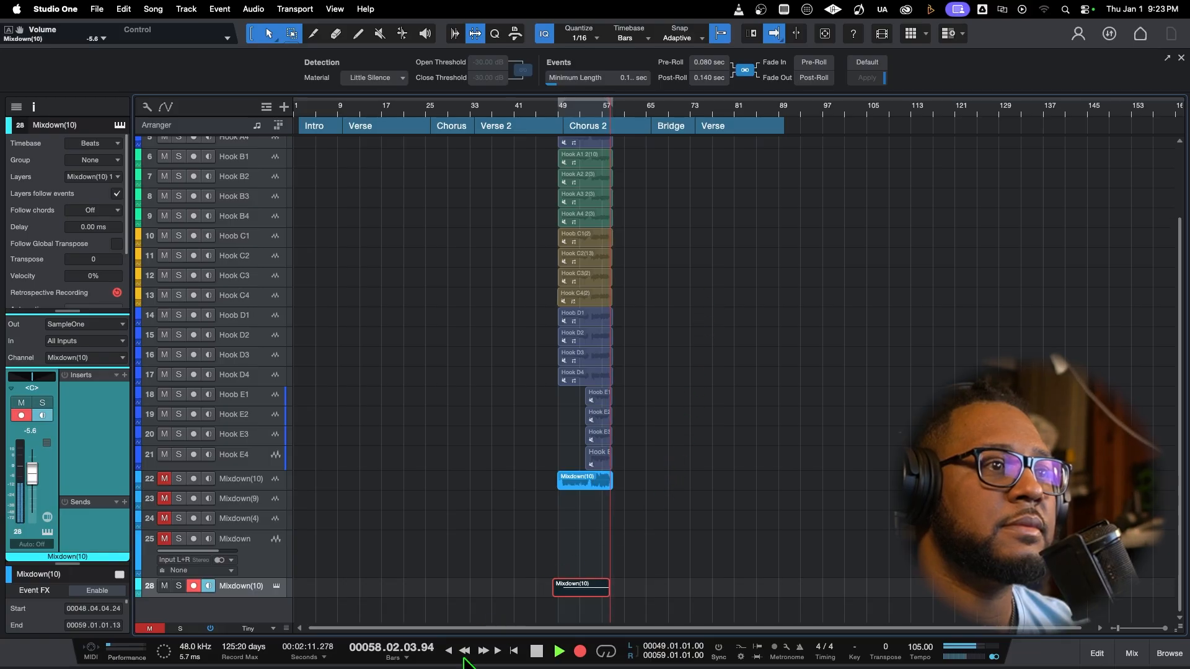
{"action": "key", "text": "space"}
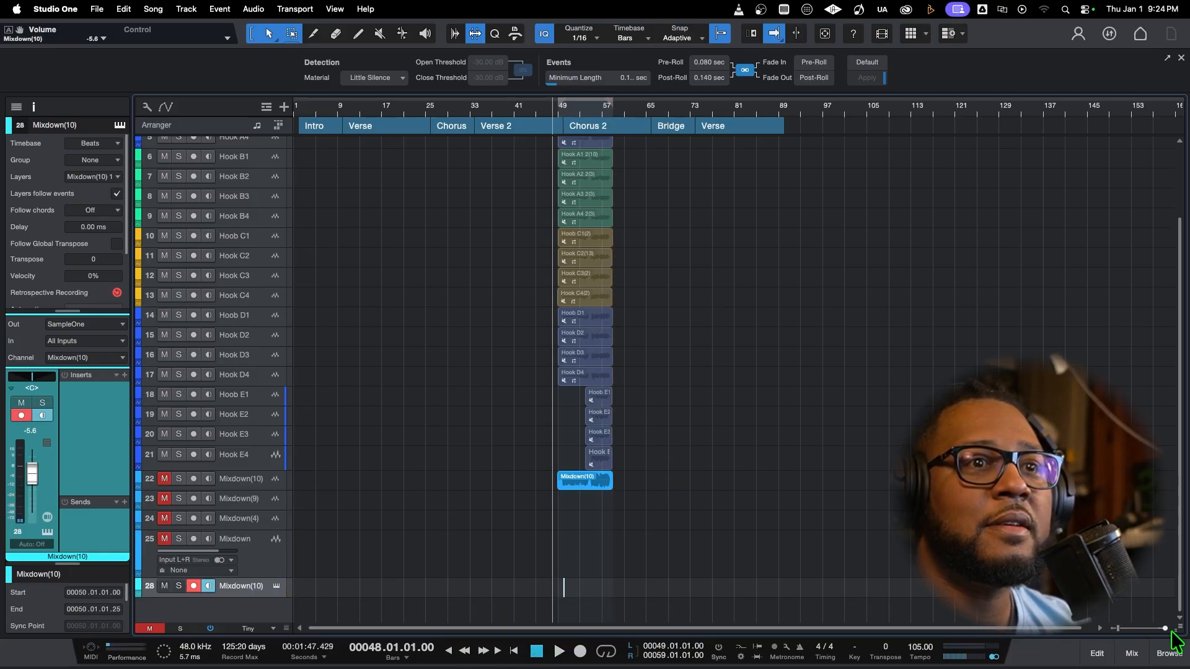
{"action": "left_click_drag", "start_coordinate": [1170, 630], "coordinate": [1126, 628]}
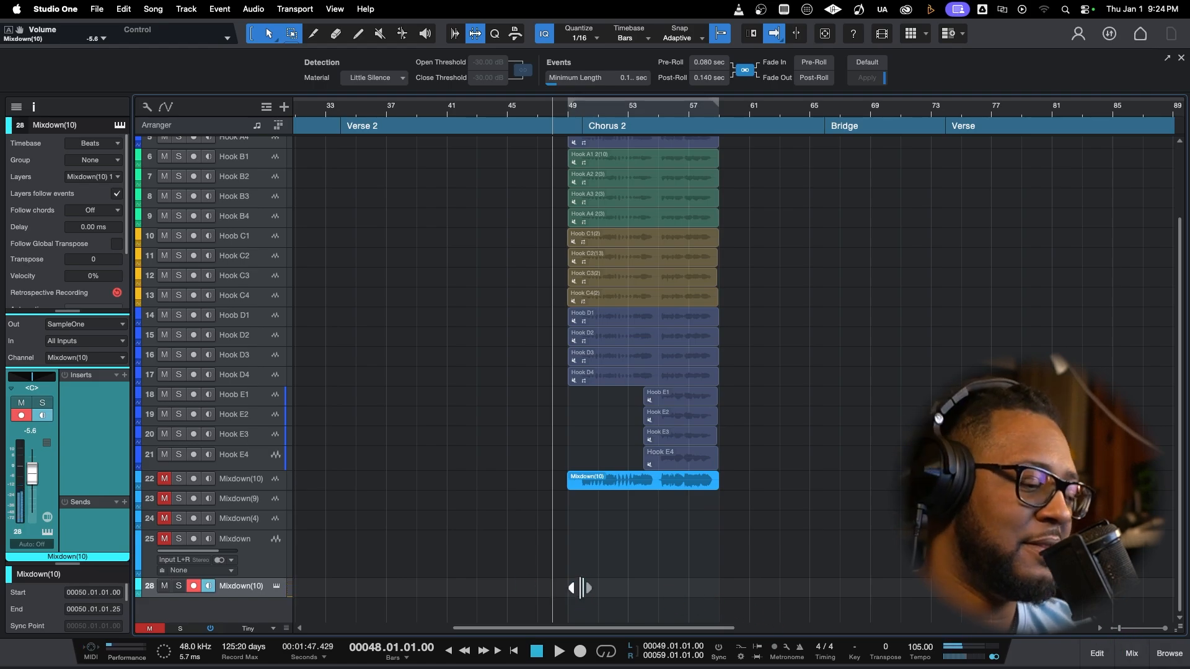
{"action": "left_click_drag", "start_coordinate": [607, 592], "coordinate": [564, 592]}
{"action": "key", "text": "Delete"}
Start playback from bar 48 and record the hook sample being held through Chorus 2 on the sampler track.
{"action": "key", "text": "space"}
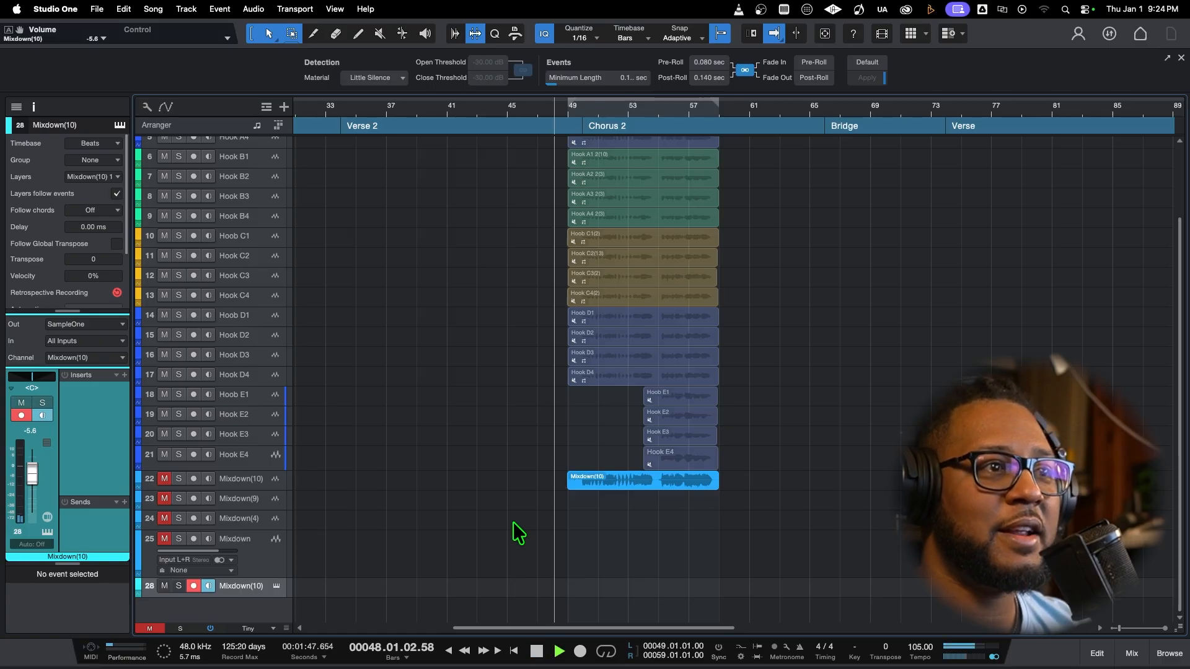
{"action": "key", "text": "KP_Multiply"}
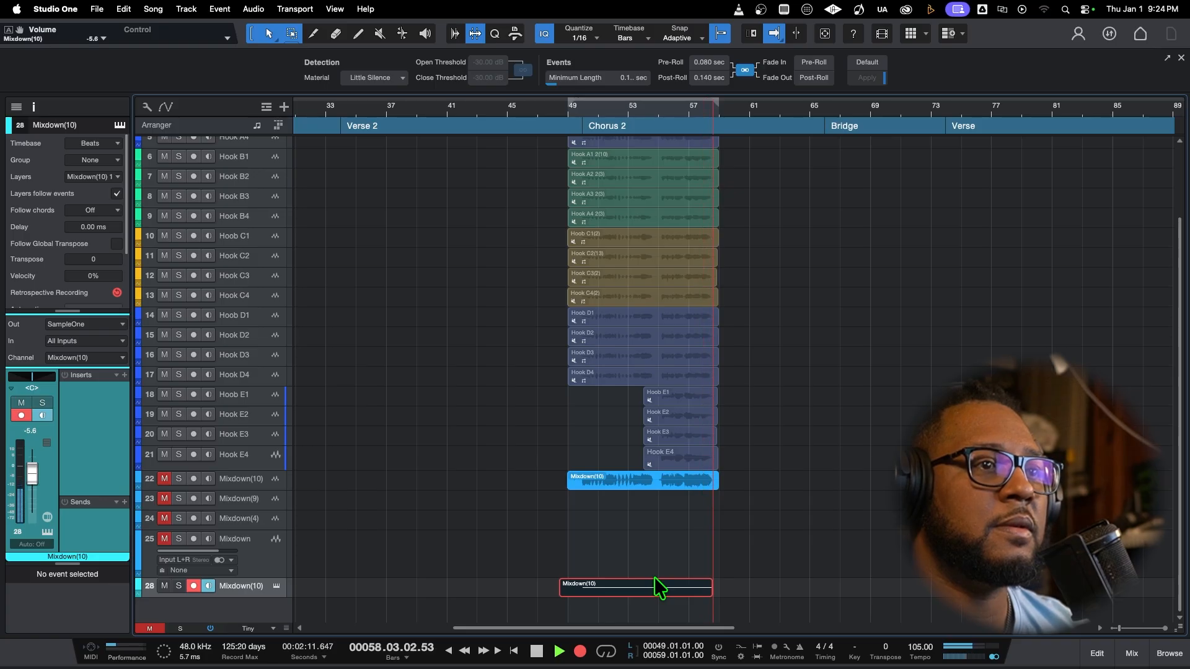
{"action": "key", "text": "space"}
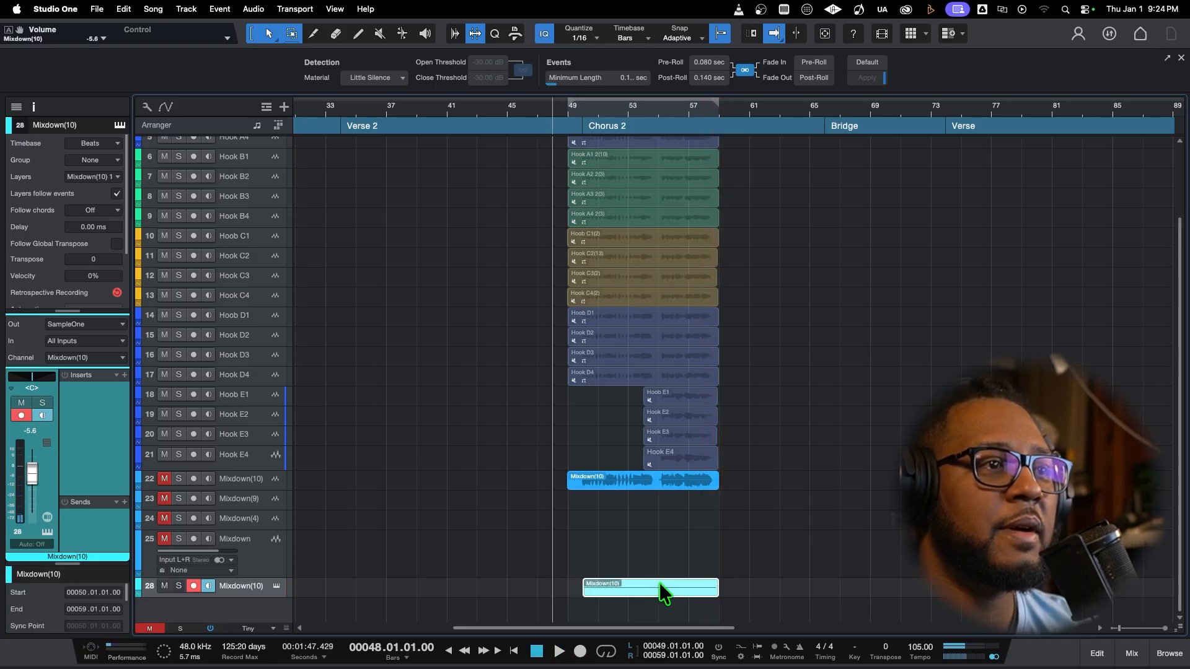
Place the playhead at 49.04.01.00 and play back the start of the recorded sampler part.
{"action": "left_click", "coordinate": [579, 103]}
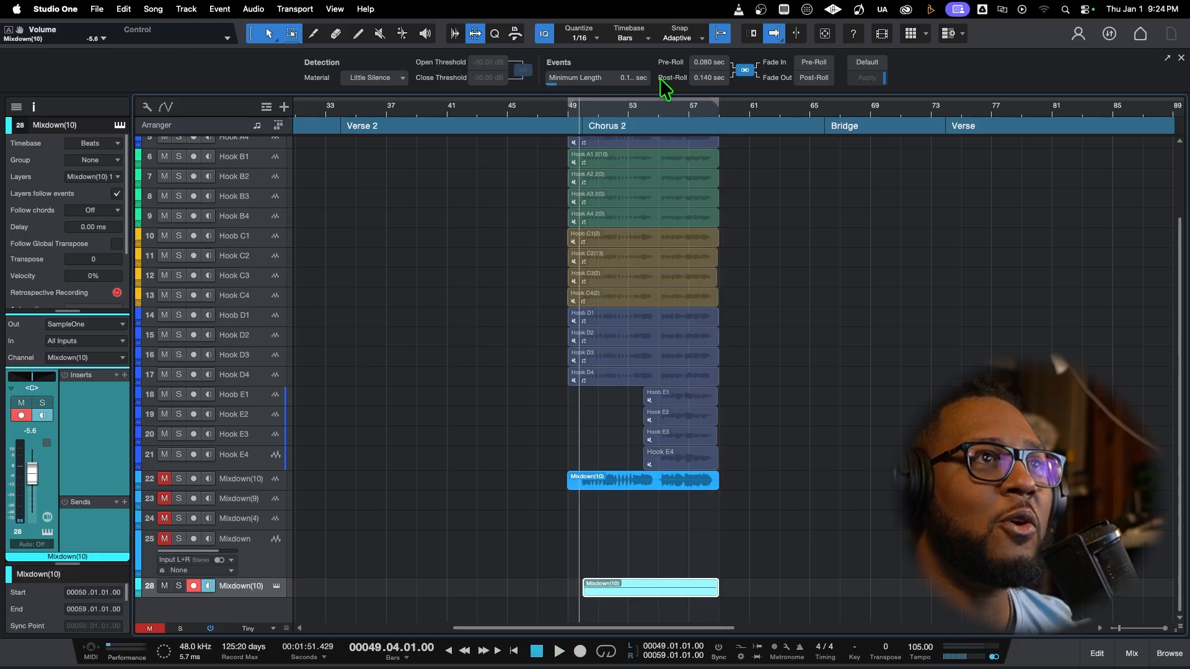
{"action": "key", "text": "space"}
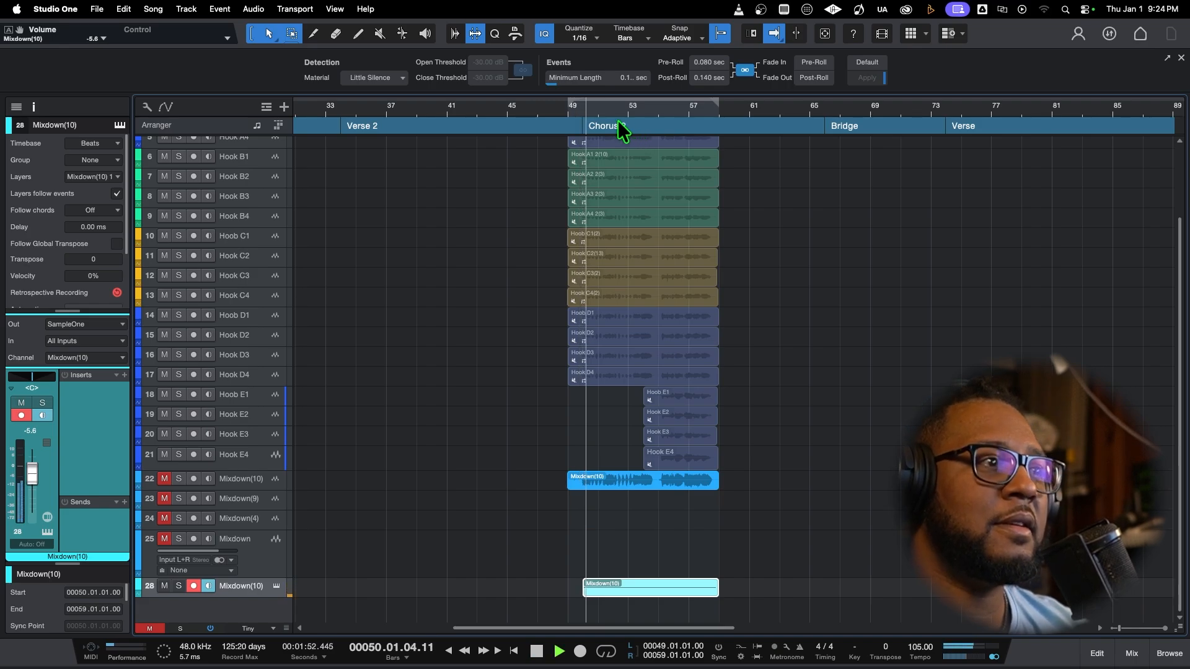
{"action": "key", "text": "space"}
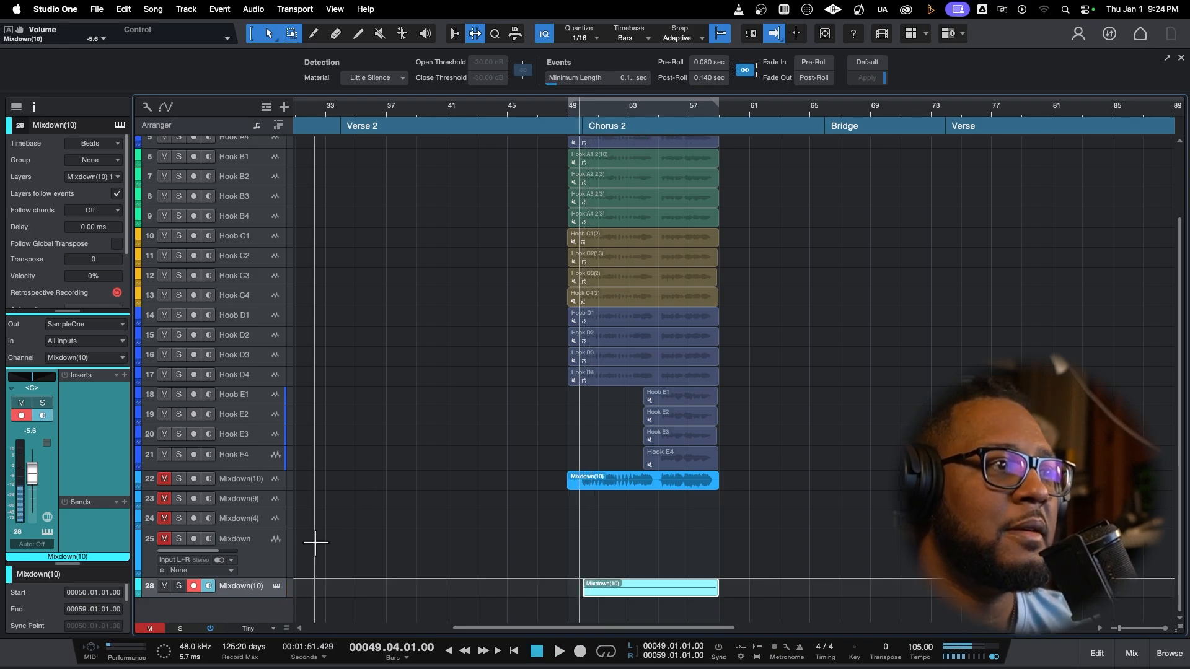
Make a complete duplicate of the sampler track, including its instrument and recorded event.
{"action": "right_click", "coordinate": [244, 589]}
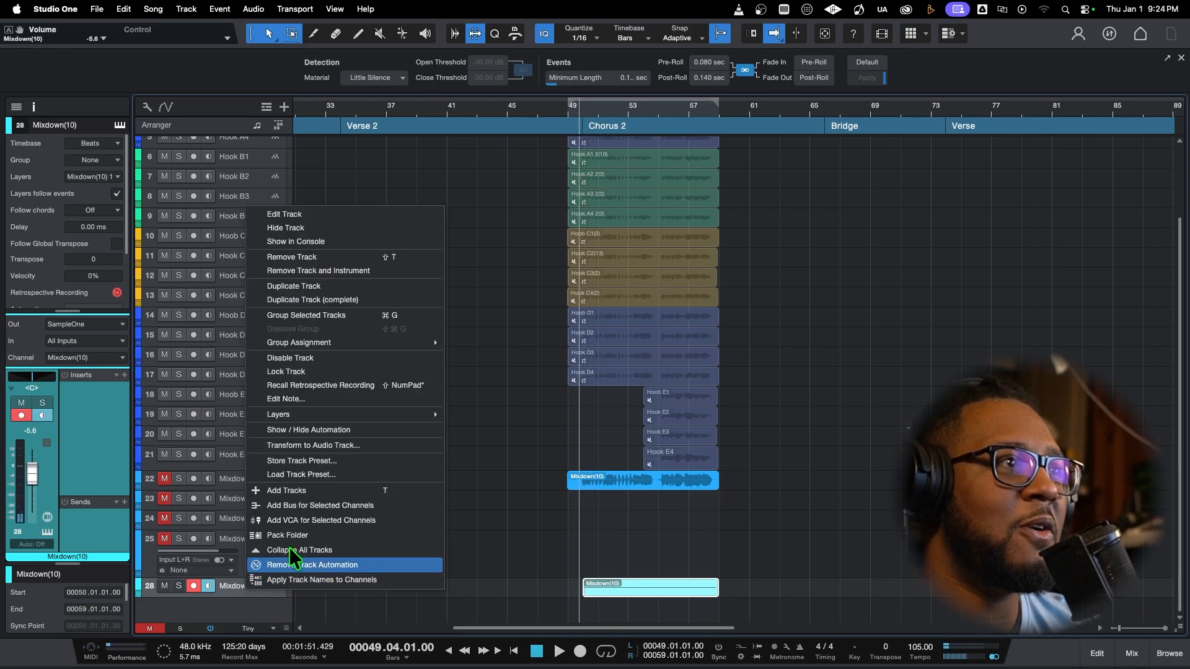
{"action": "left_click", "coordinate": [339, 302]}
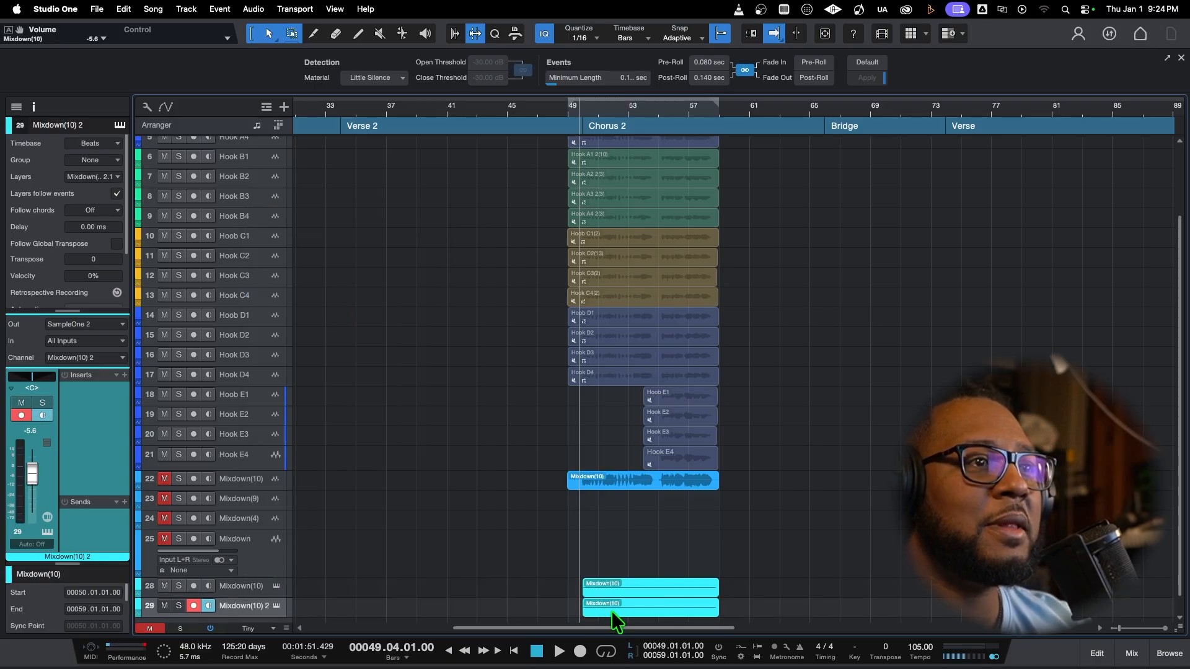
Delete the copied event on the duplicated sampler track and record a new held-note take there, starting playback from 56.03.01.00.
{"action": "key", "text": "Delete"}
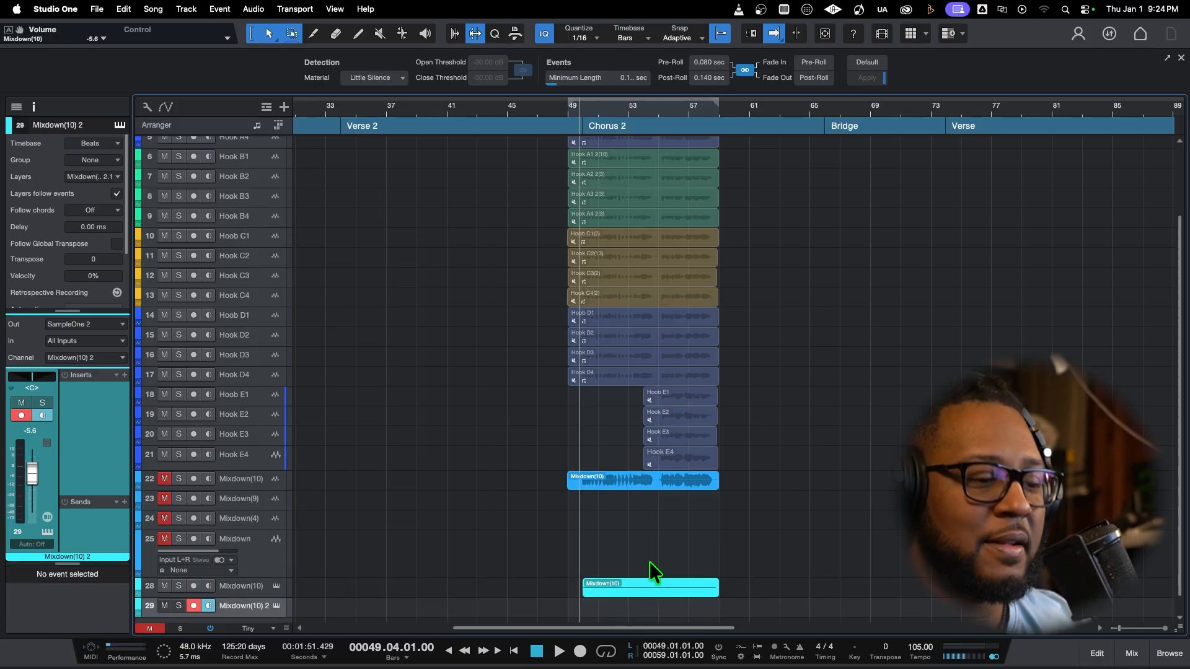
{"action": "left_click", "coordinate": [680, 111]}
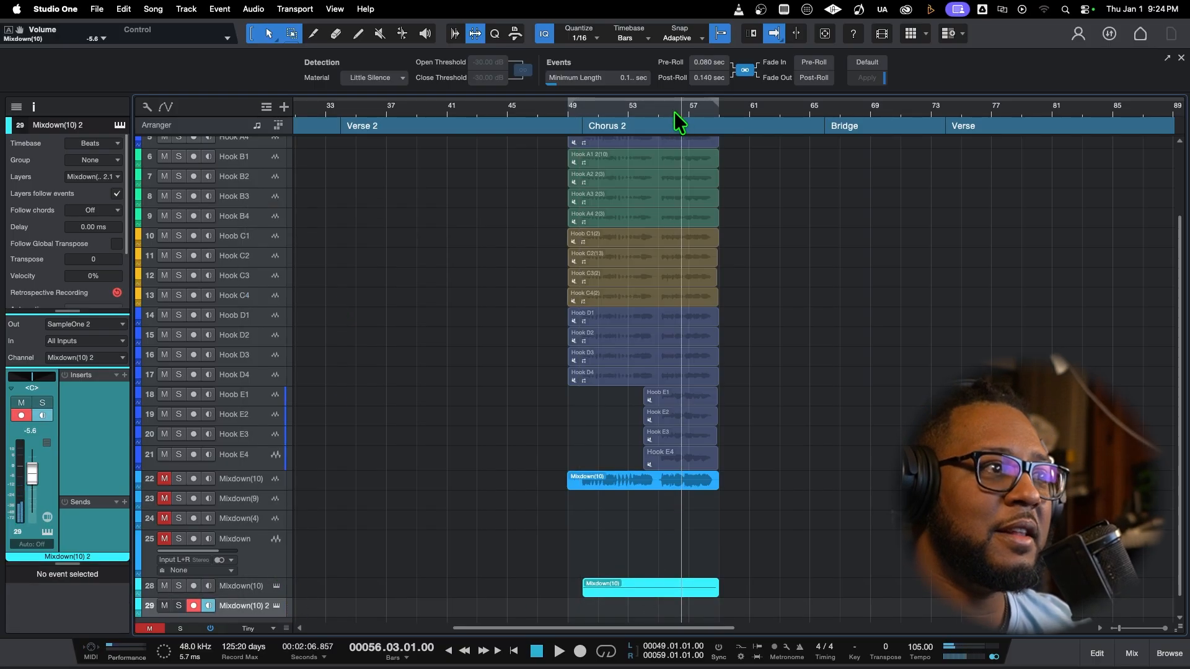
{"action": "key", "text": "KP_Multiply"}
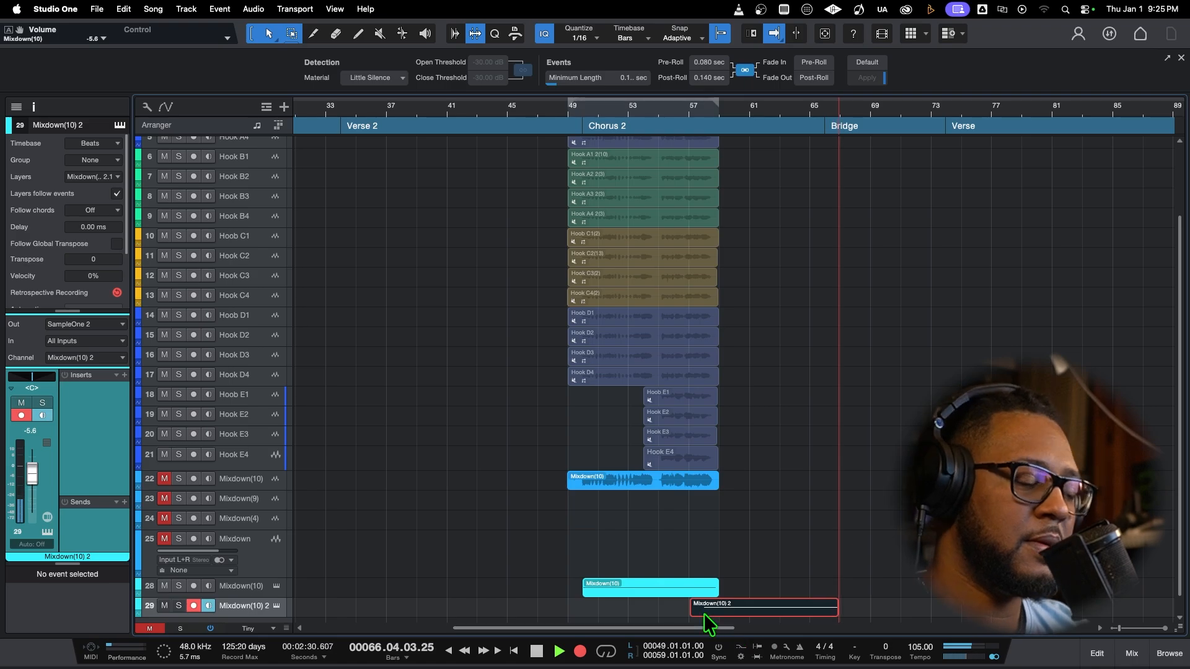
{"action": "key", "text": "space"}
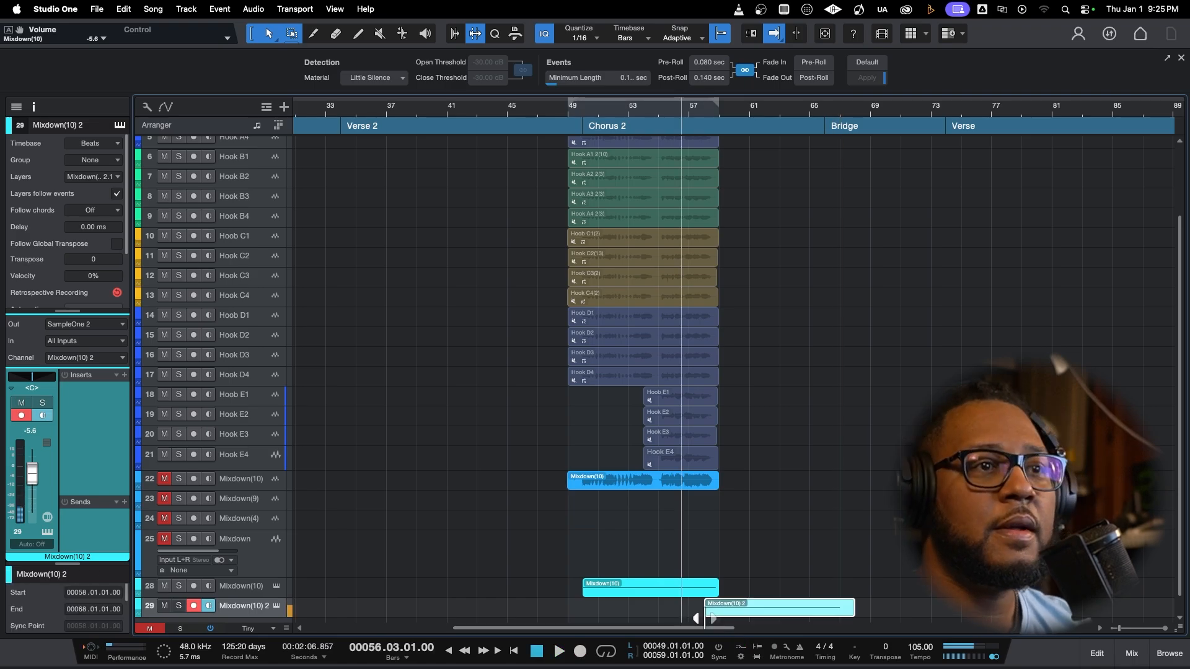
Place the playhead at 66.01.01.00 and shorten the new take's held note in the note editor to end there.
{"action": "left_click", "coordinate": [804, 110]}
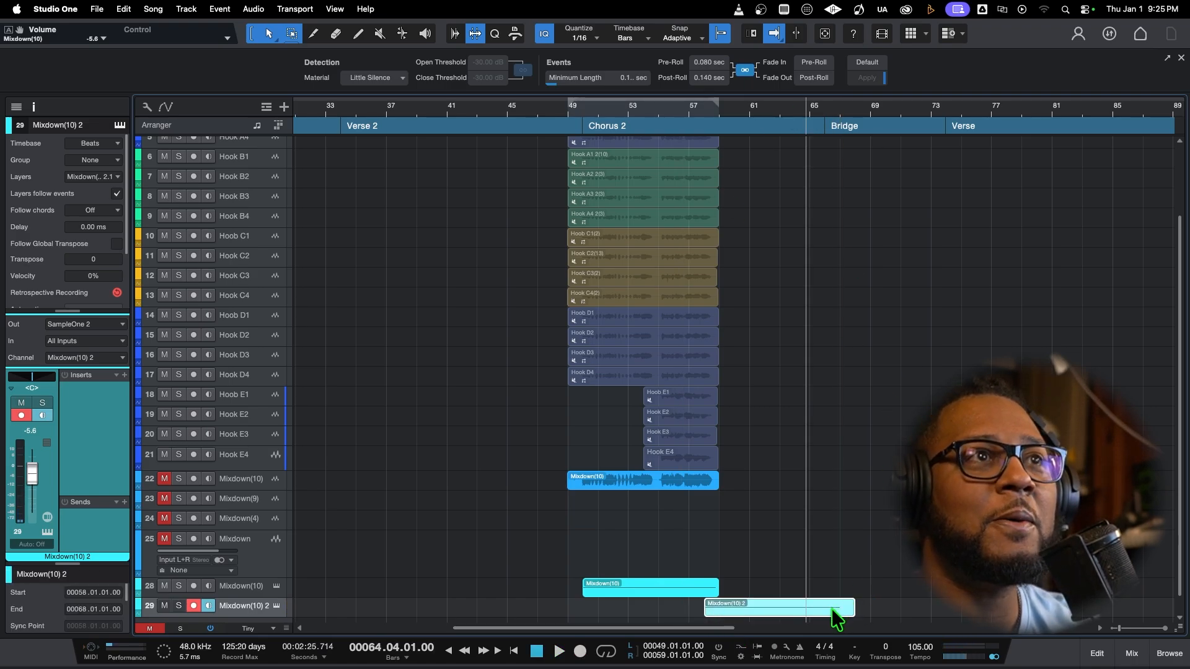
{"action": "left_click", "coordinate": [827, 110]}
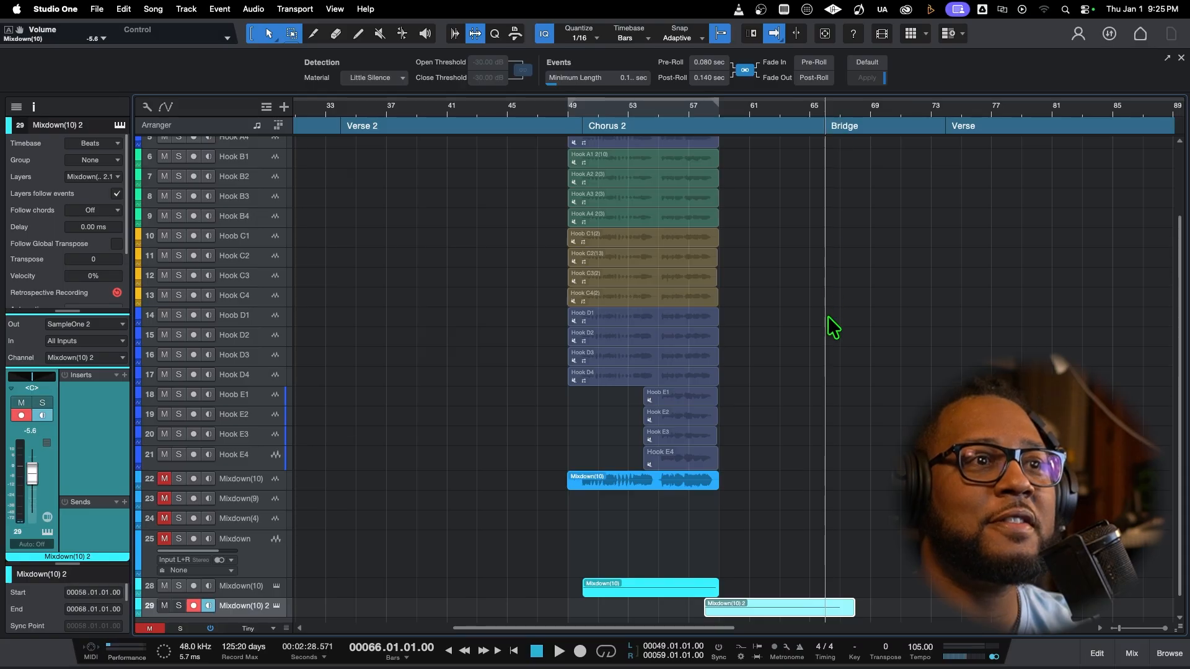
{"action": "double_click", "coordinate": [820, 613]}
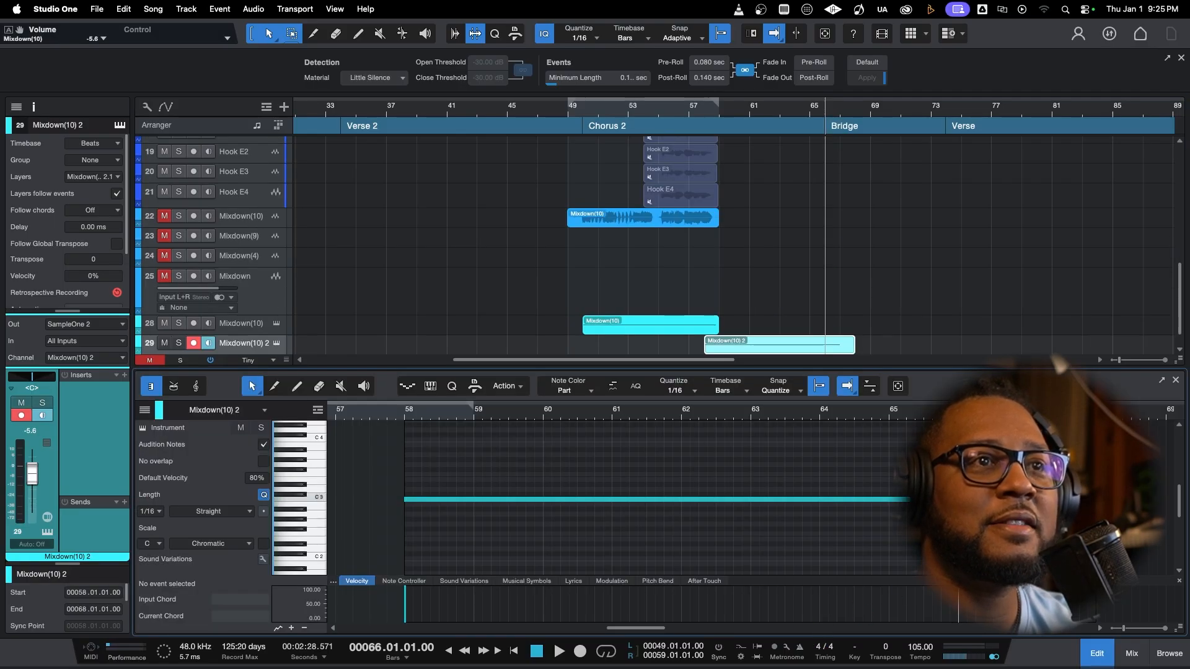
{"action": "left_click", "coordinate": [1024, 499]}
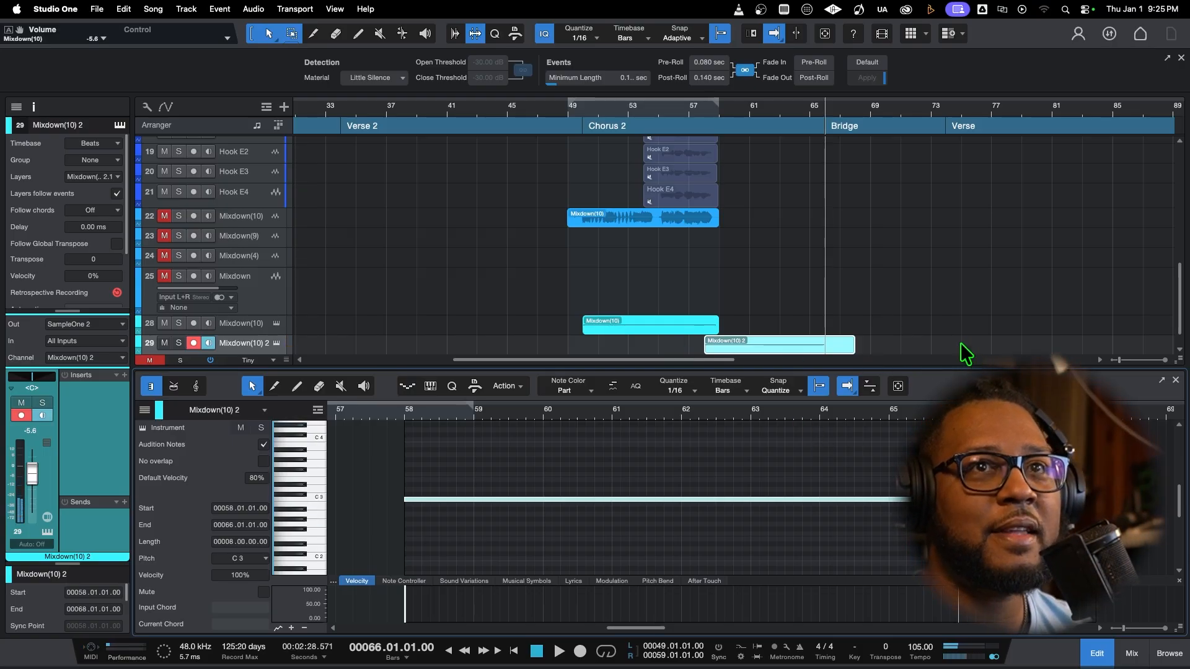
Reverse the Mixdown(10) sample in the original sampler track's SampleOne and close the instrument.
{"action": "left_click", "coordinate": [274, 326]}
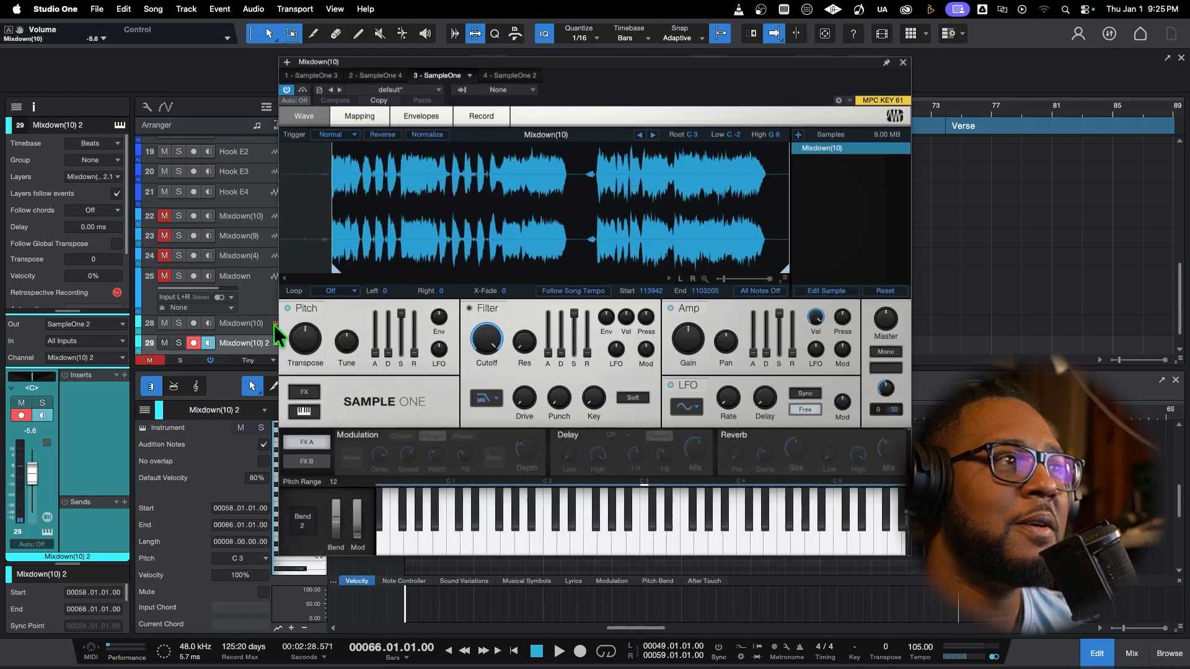
{"action": "left_click", "coordinate": [263, 323]}
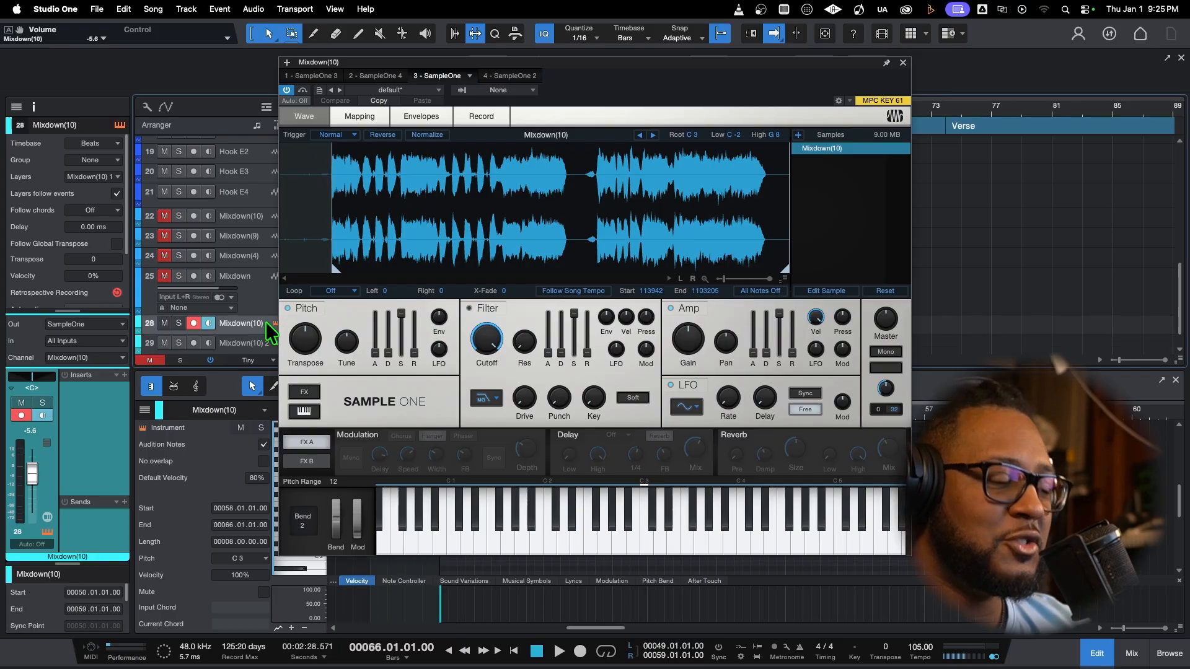
{"action": "left_click", "coordinate": [370, 135]}
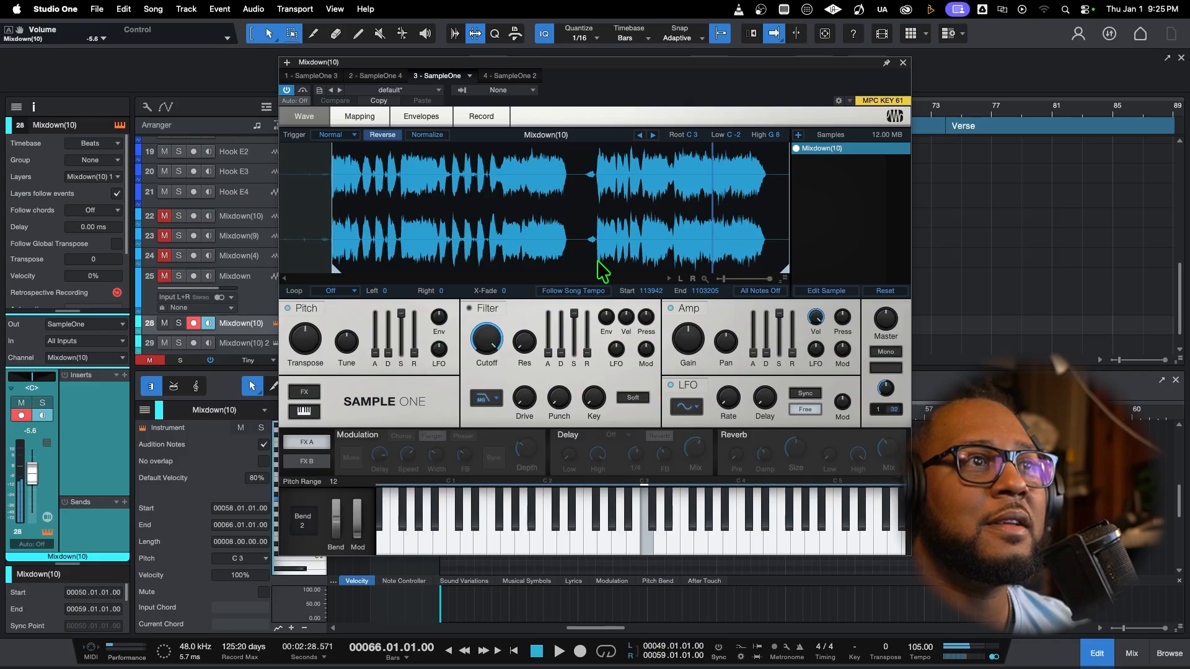
{"action": "left_click", "coordinate": [903, 64]}
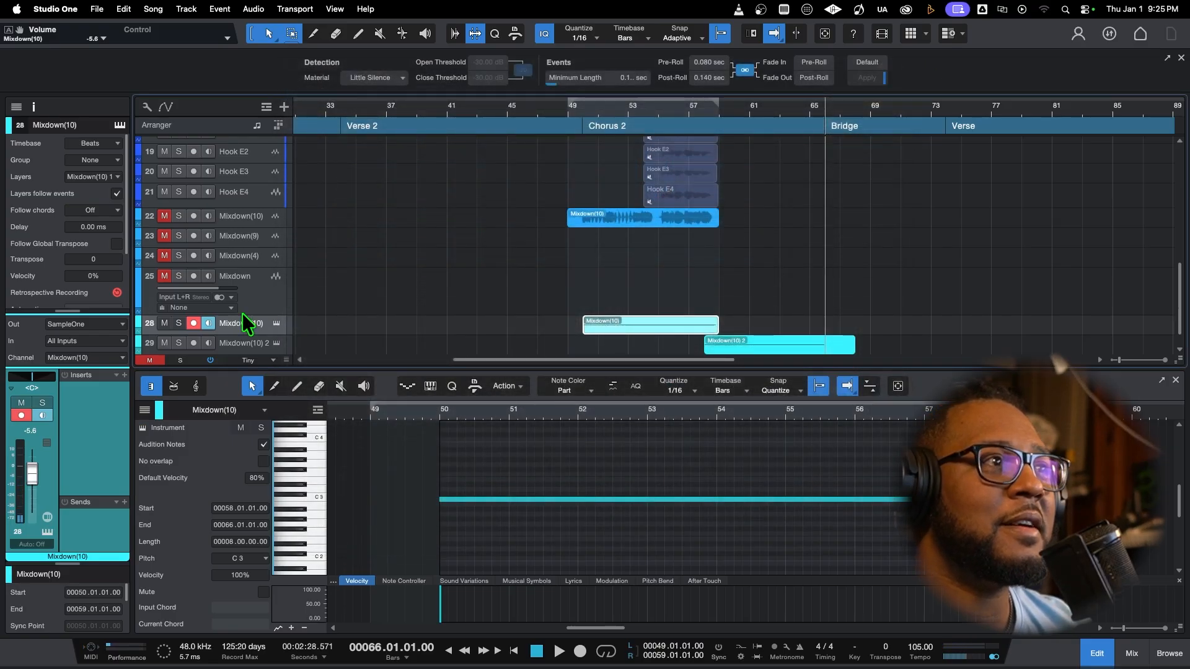
Reopen the original track's SampleOne and hide its on-screen keyboard, keeping the effects section shown.
{"action": "left_click", "coordinate": [274, 322]}
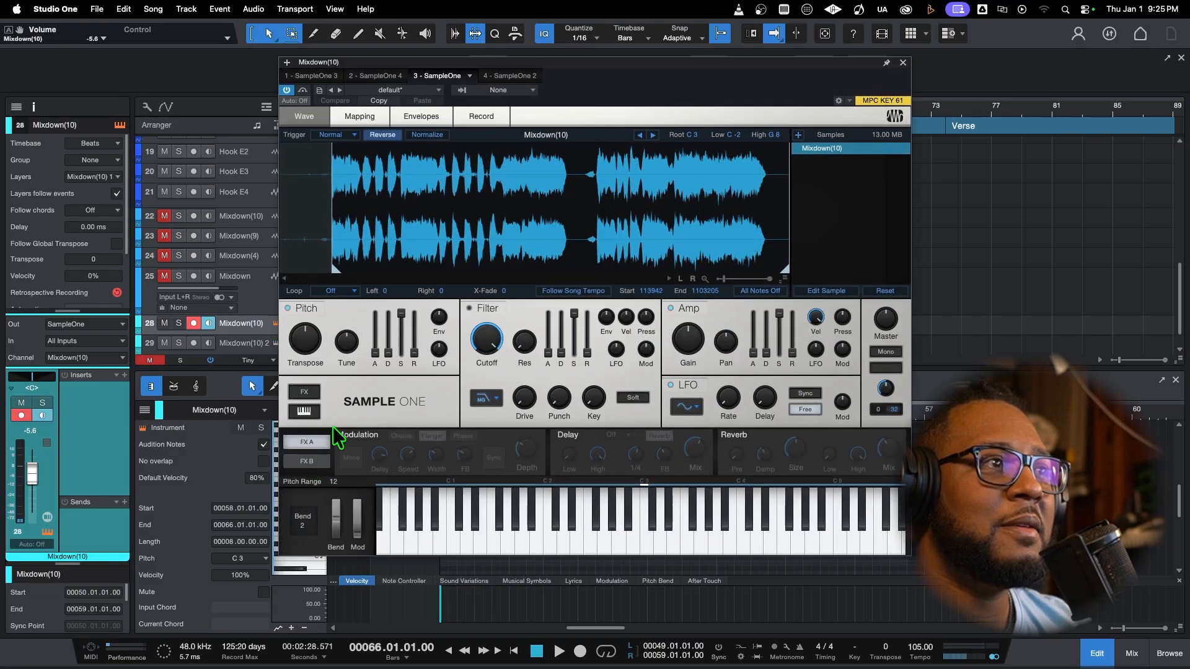
{"action": "left_click", "coordinate": [314, 412]}
{"action": "left_click", "coordinate": [313, 411]}
{"action": "left_click", "coordinate": [313, 412]}
{"action": "left_click", "coordinate": [308, 392]}
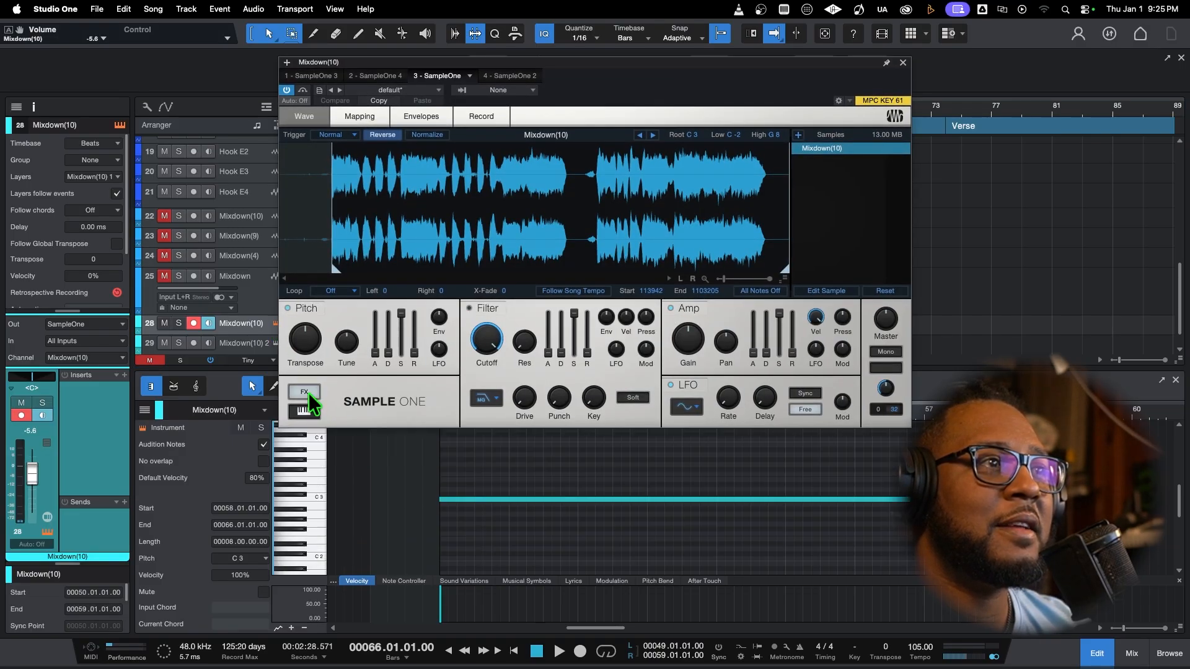
{"action": "left_click", "coordinate": [307, 392]}
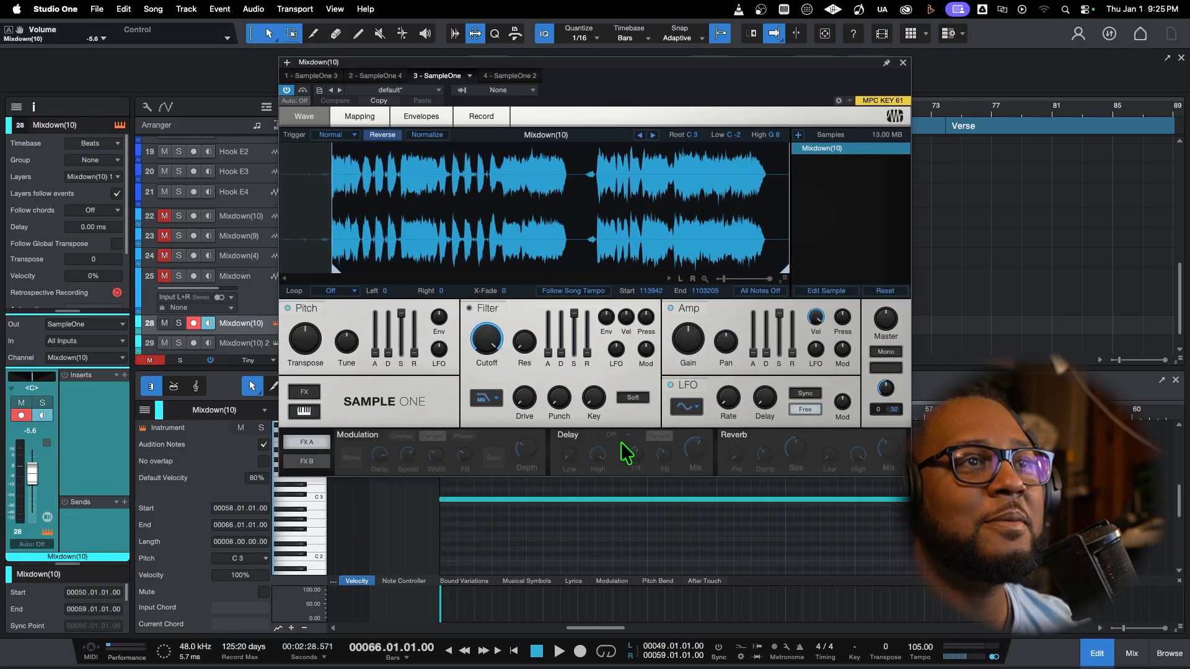
{"action": "left_click", "coordinate": [307, 393]}
{"action": "left_click", "coordinate": [306, 392]}
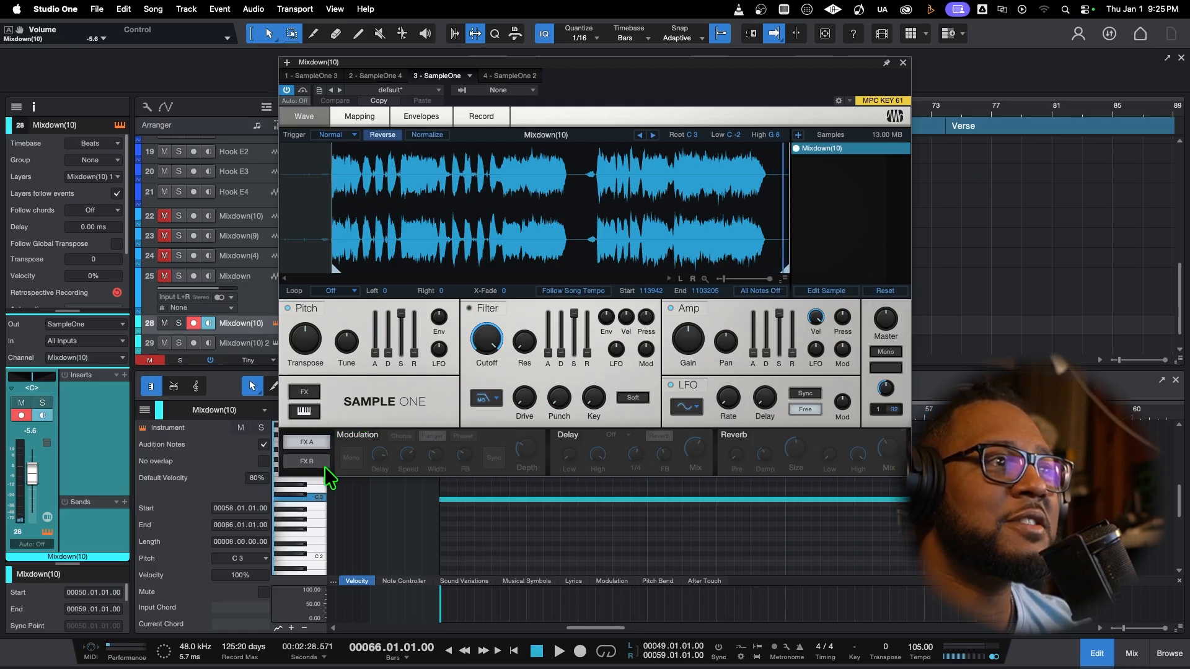
Turn off sample reversal and move the sample start to the second vocal phrase, at 717152.
{"action": "left_click", "coordinate": [380, 135]}
{"action": "mouse_move", "coordinate": [337, 271]}
{"action": "left_mouse_down"}
{"action": "mouse_move", "coordinate": [653, 259]}
{"action": "mouse_move", "coordinate": [586, 259]}
{"action": "mouse_move", "coordinate": [624, 256]}
{"action": "left_mouse_up"}
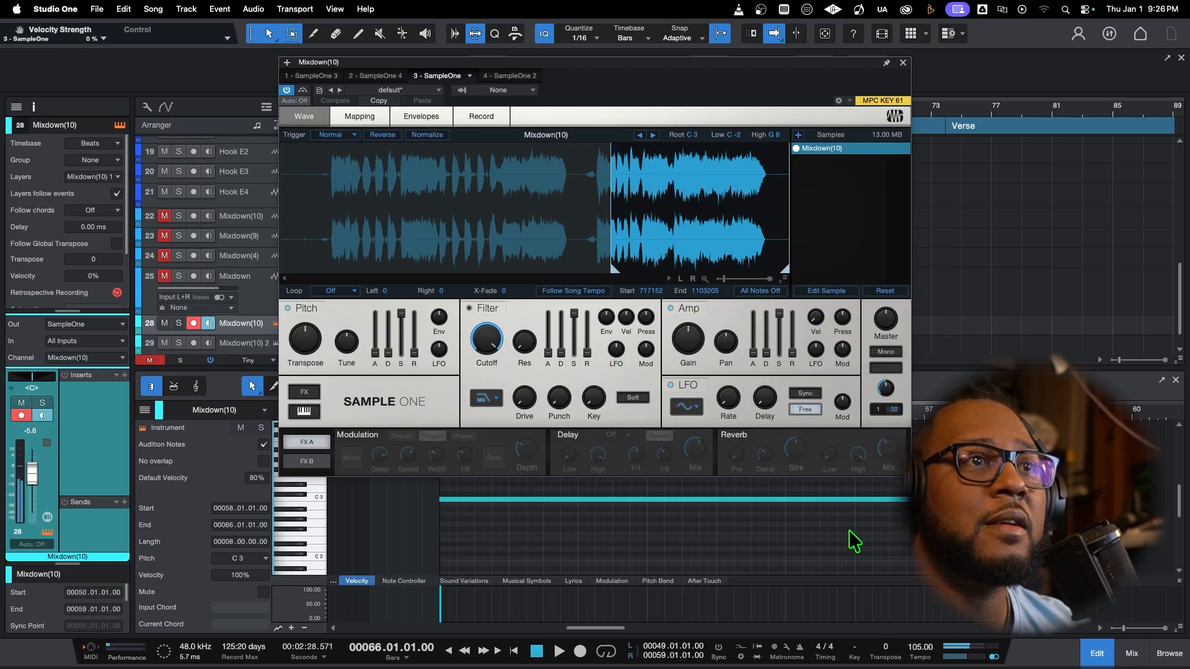
{"action": "left_click", "coordinate": [902, 62]}
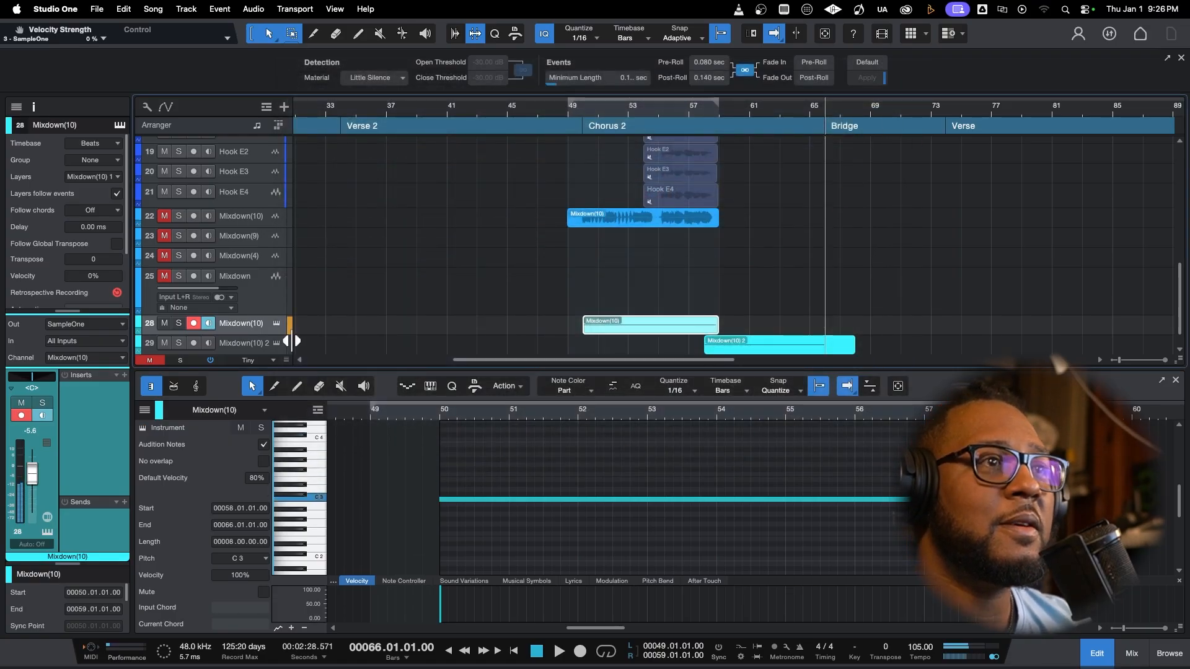
Restore the sample start in the original track's SampleOne to 113942 and close the instrument.
{"action": "left_click", "coordinate": [276, 323]}
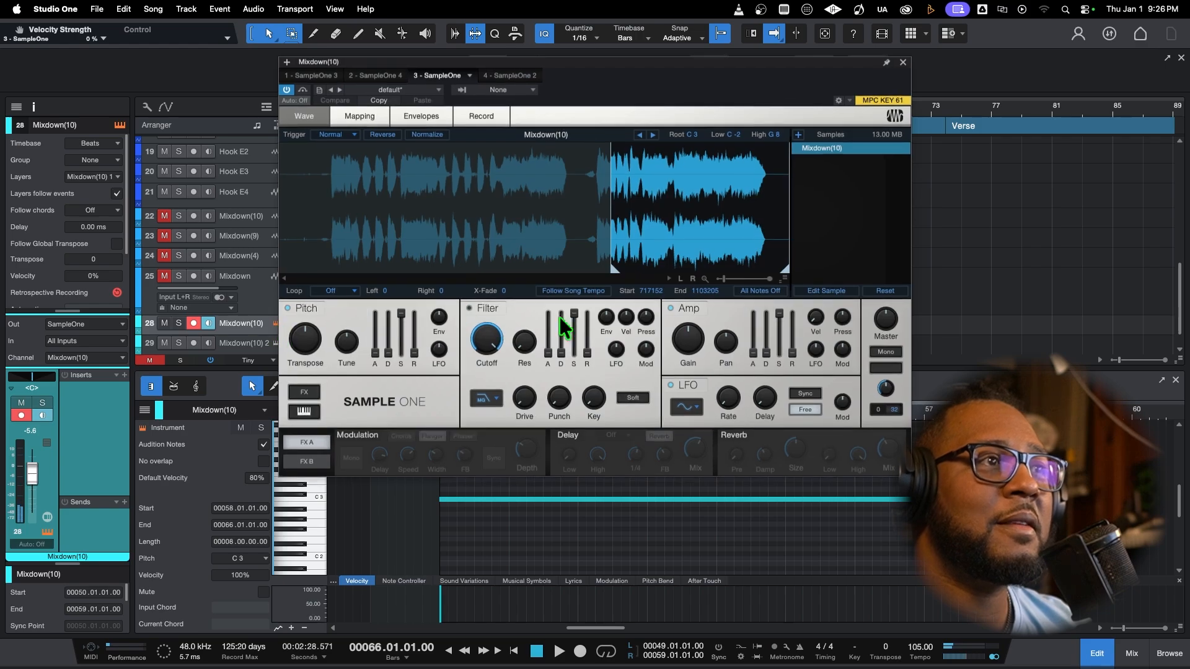
{"action": "left_click_drag", "start_coordinate": [613, 277], "coordinate": [335, 277]}
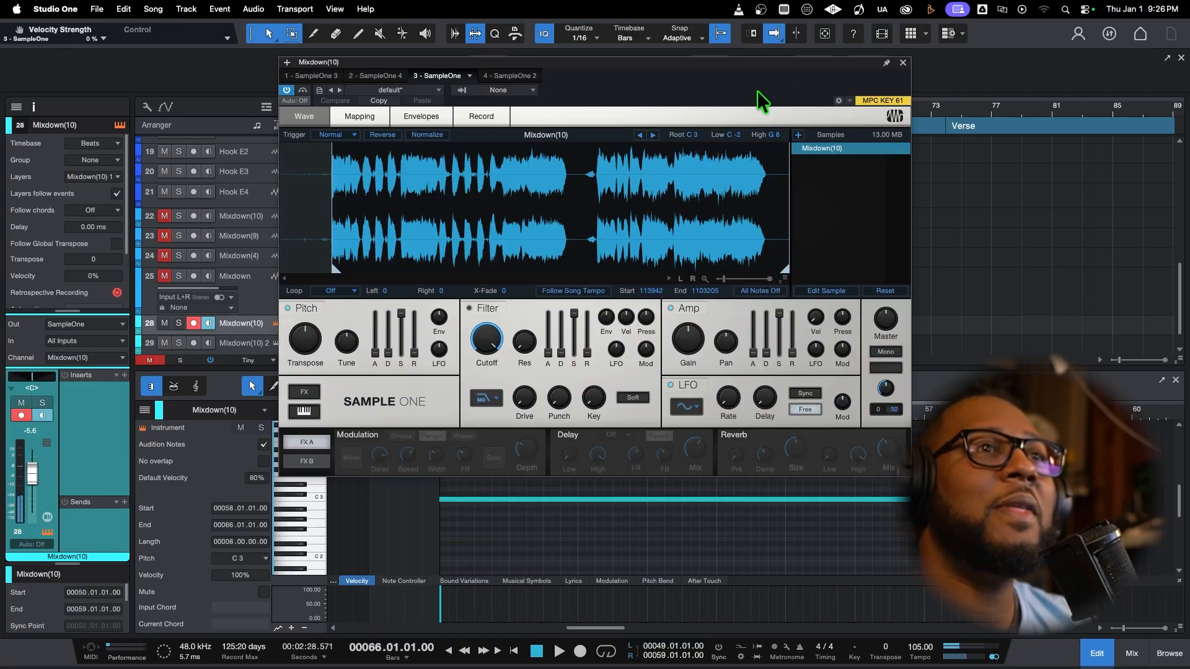
{"action": "left_click", "coordinate": [903, 62]}
Close the note editor and play back the arrangement from bar 49.
{"action": "scroll", "coordinate": [753, 229], "scroll_direction": "up", "scroll_amount": 10}
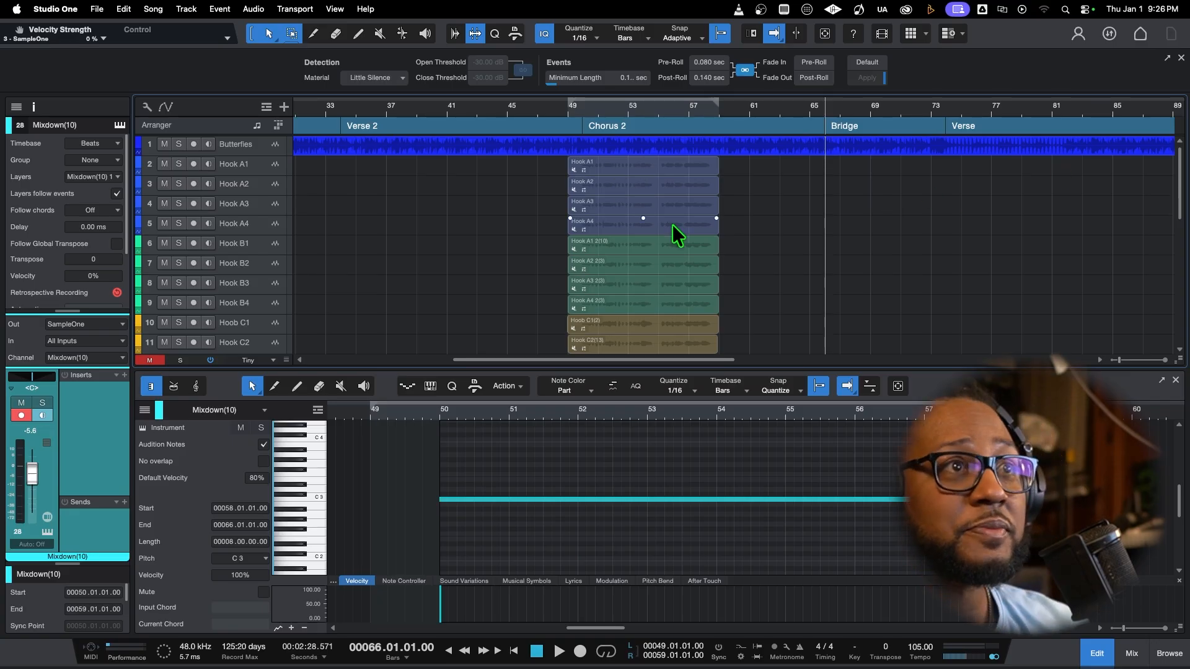
{"action": "left_click", "coordinate": [1132, 654]}
{"action": "left_click", "coordinate": [1127, 659]}
{"action": "scroll", "coordinate": [806, 462], "scroll_direction": "down", "scroll_amount": 3}
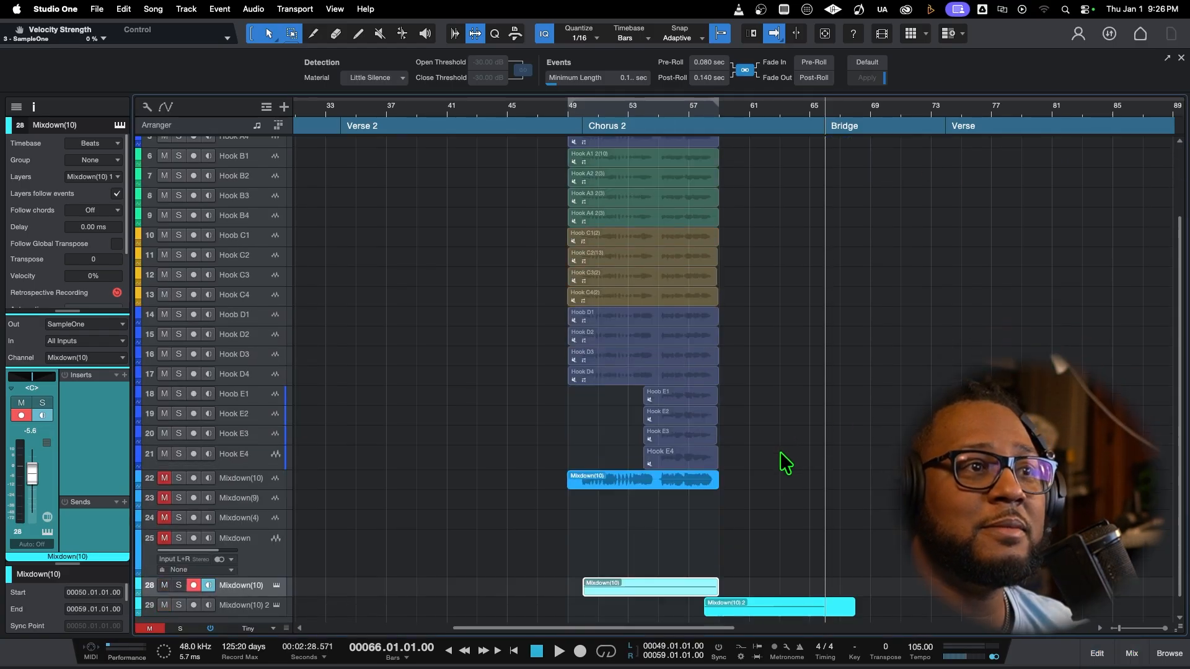
{"action": "left_click", "coordinate": [566, 113]}
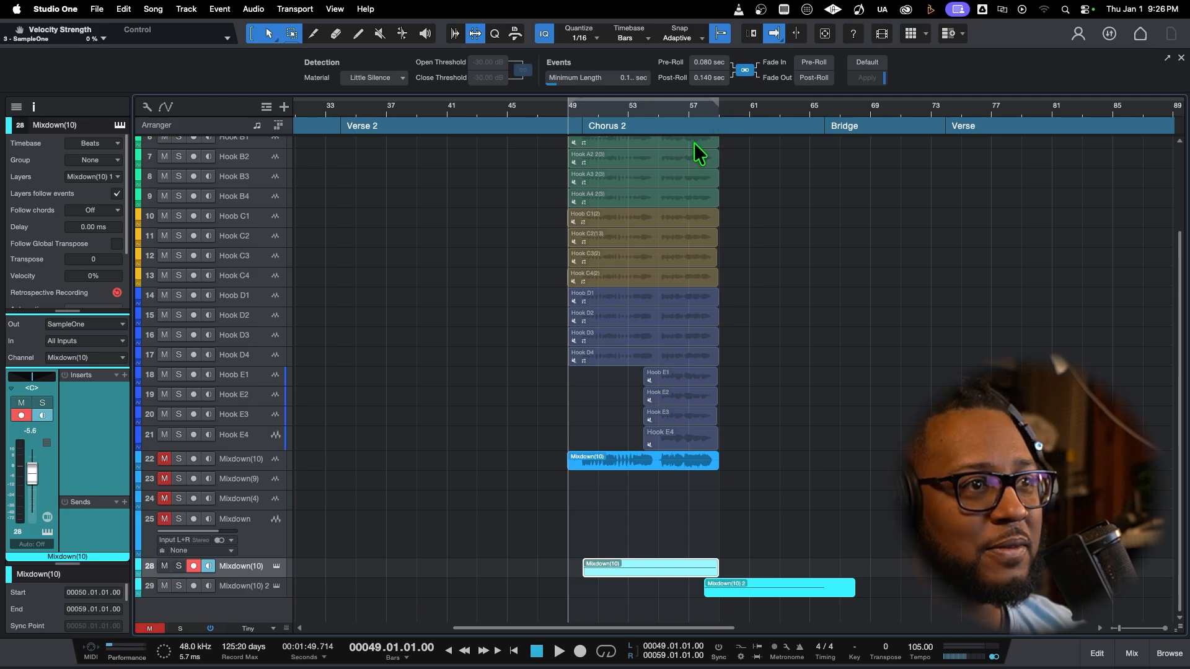
{"action": "key", "text": "space"}
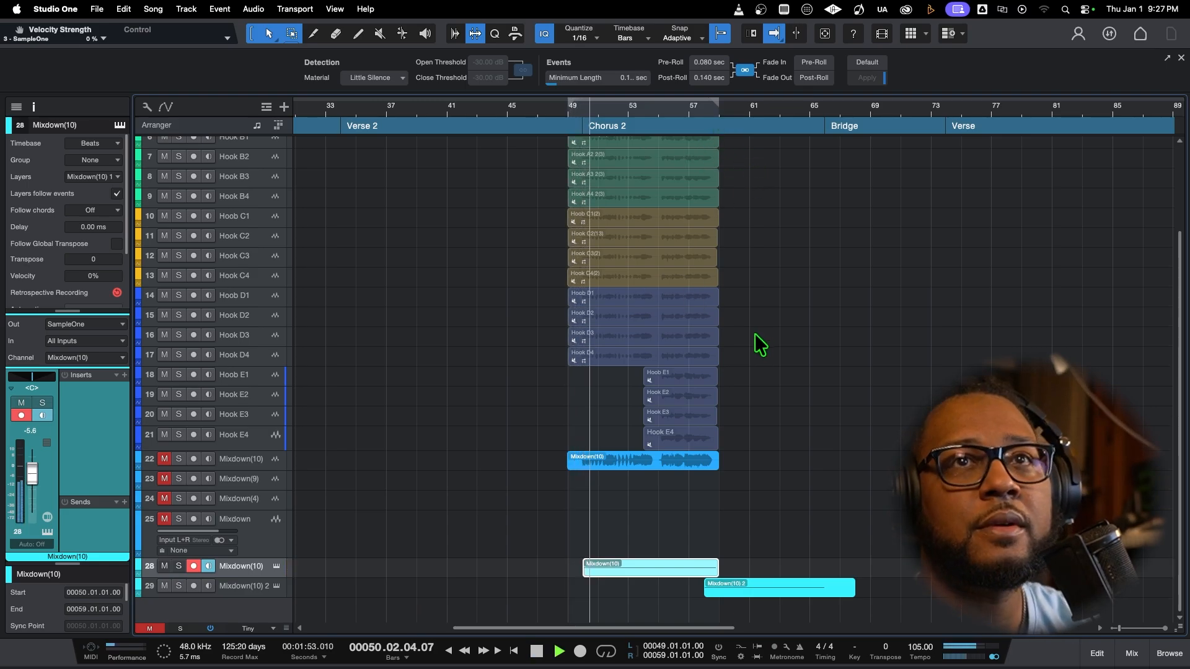
Add an FX 1 send at -20.8 to the original sampler's mixer channel, inspect its Beat Delay settings, and stop playback.
{"action": "left_click", "coordinate": [1132, 651]}
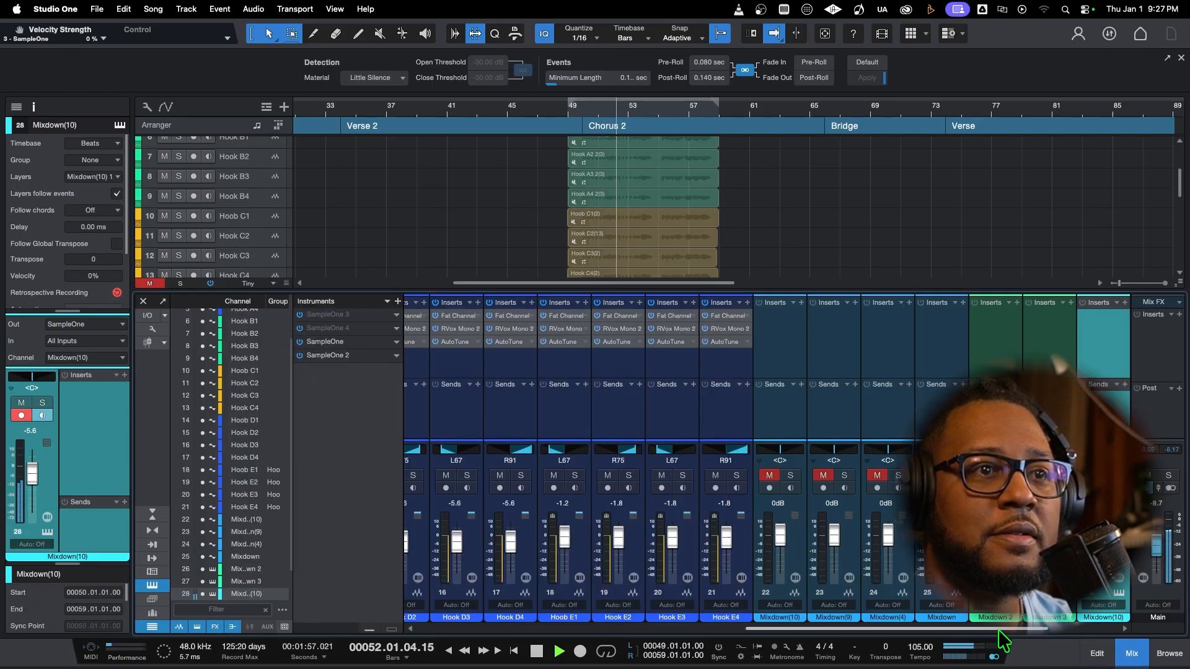
{"action": "left_click_drag", "start_coordinate": [996, 629], "coordinate": [1085, 630]}
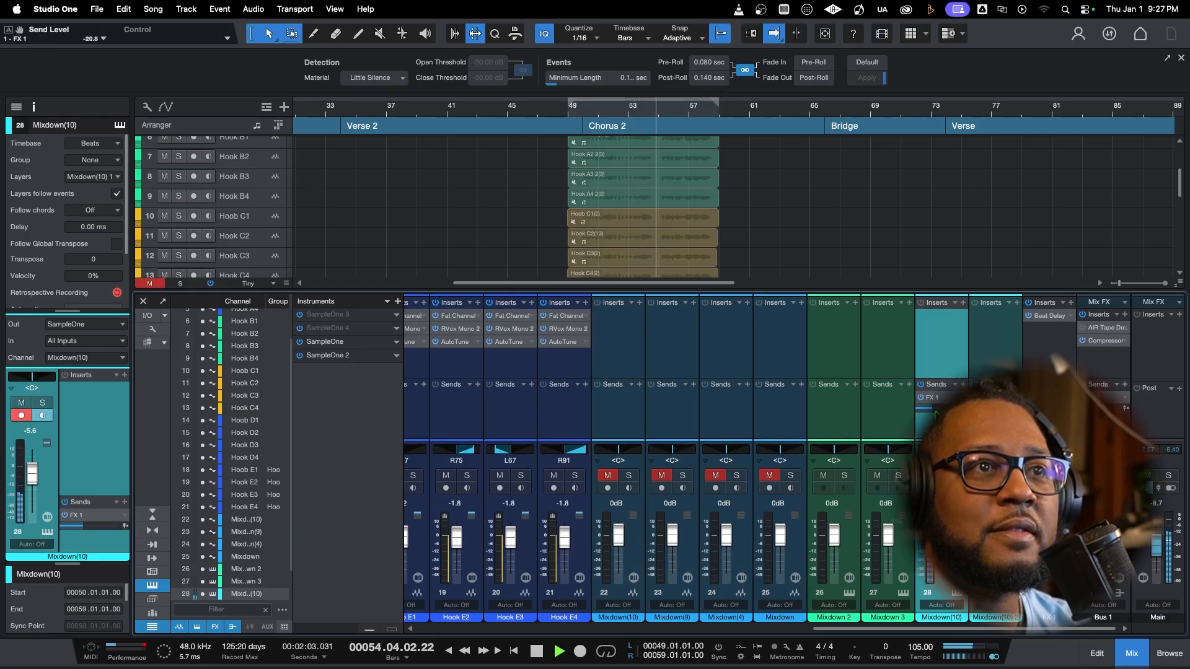
{"action": "scroll", "coordinate": [937, 408], "scroll_direction": "down", "scroll_amount": 1}
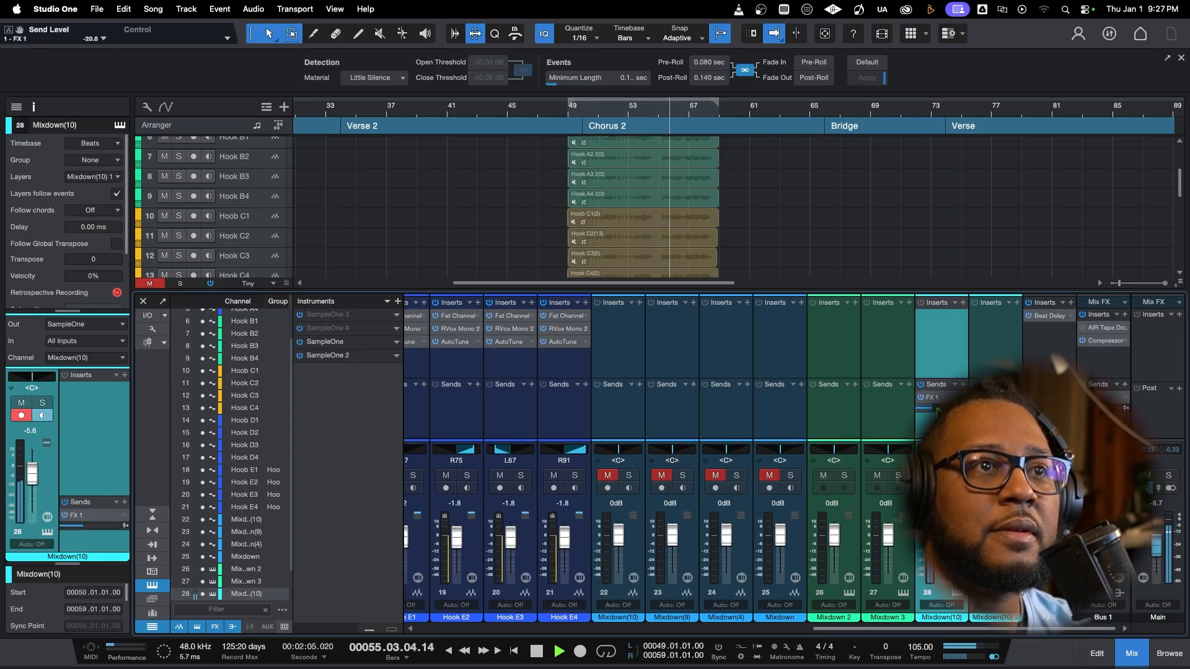
{"action": "double_click", "coordinate": [940, 397]}
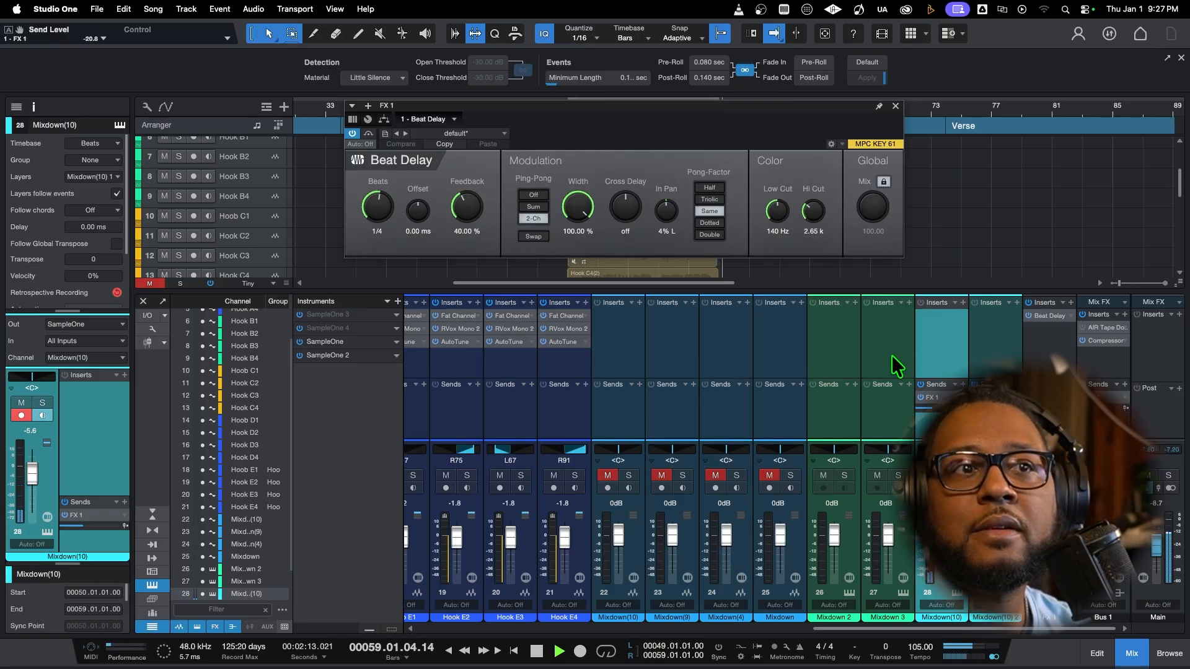
{"action": "left_click", "coordinate": [895, 106]}
{"action": "left_click", "coordinate": [1138, 282]}
{"action": "left_click_drag", "start_coordinate": [1137, 281], "coordinate": [1115, 285]}
{"action": "key", "text": "space"}
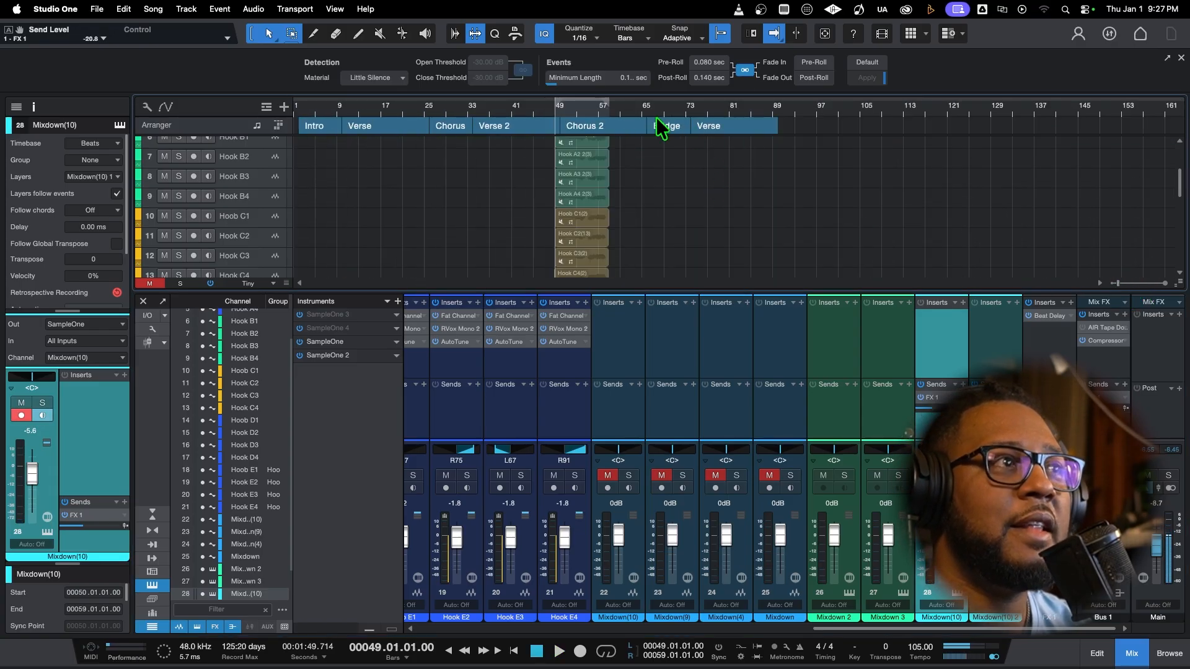
Try recording the hook sample on the original sampler track from bar 71 into the second Verse, and discard the resulting event.
{"action": "left_click", "coordinate": [676, 111]}
{"action": "scroll", "coordinate": [678, 176], "scroll_direction": "down", "scroll_amount": 5}
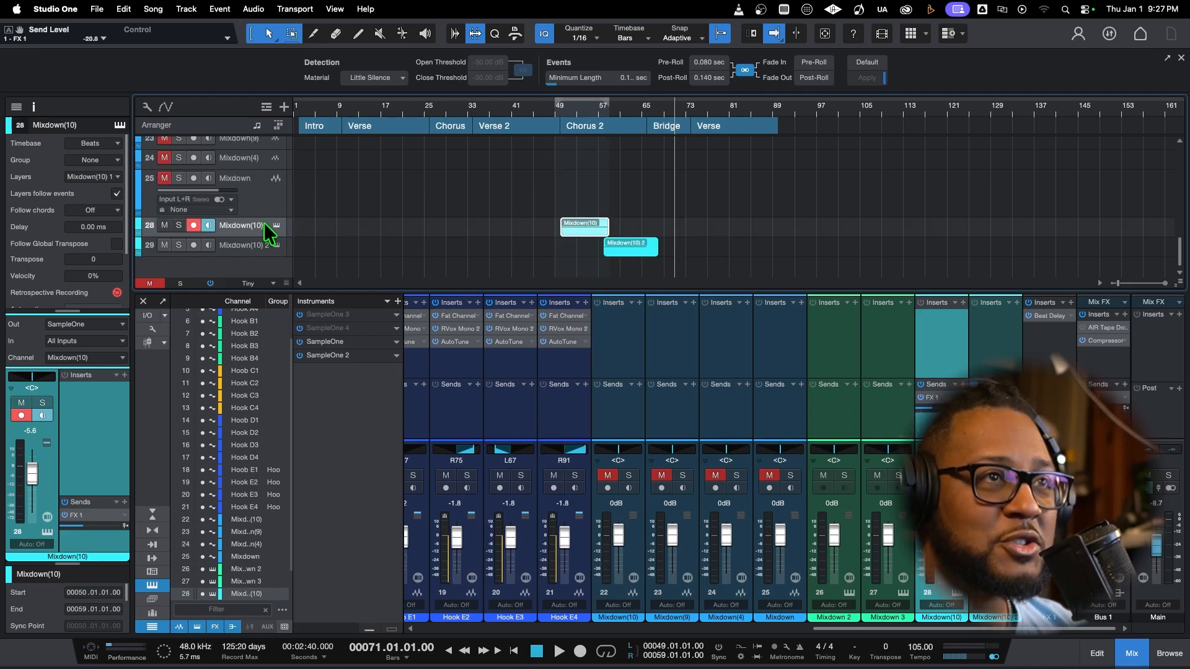
{"action": "key", "text": "space"}
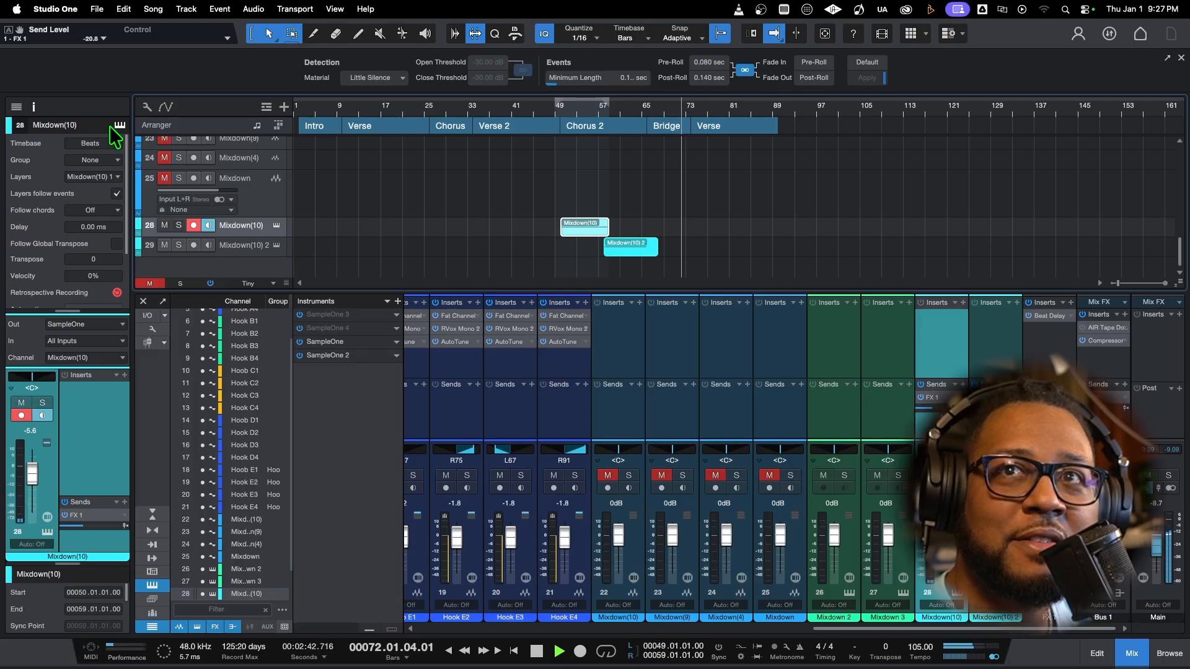
{"action": "key", "text": "KP_Multiply"}
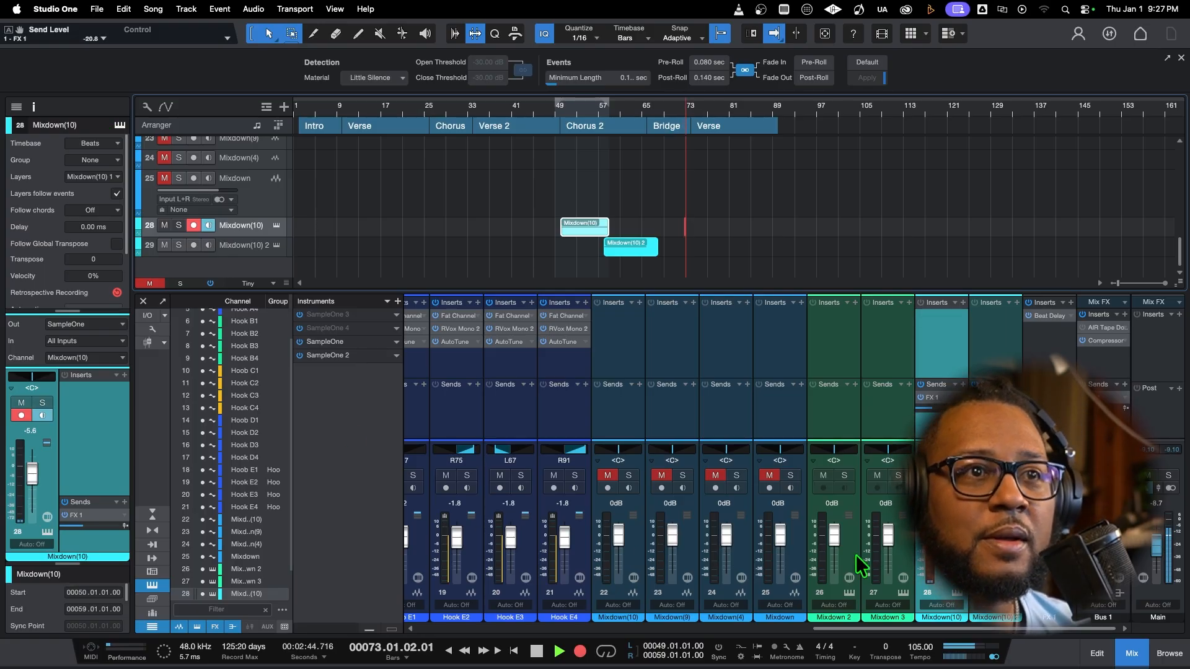
{"action": "left_click", "coordinate": [1142, 662]}
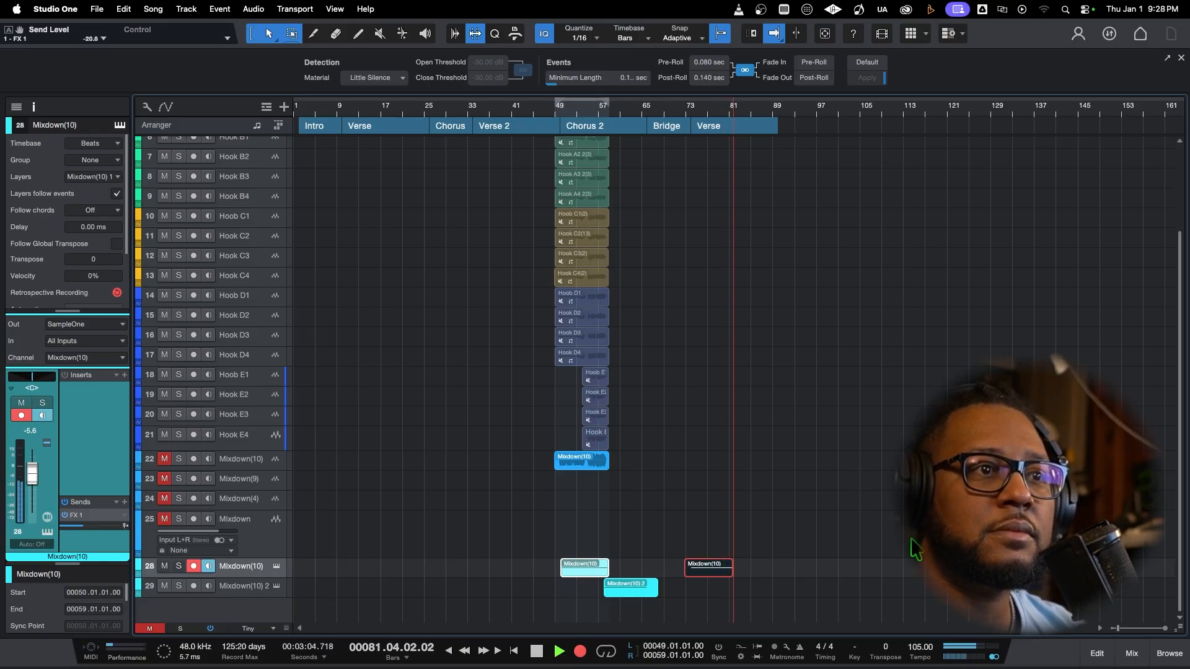
{"action": "left_click", "coordinate": [537, 652]}
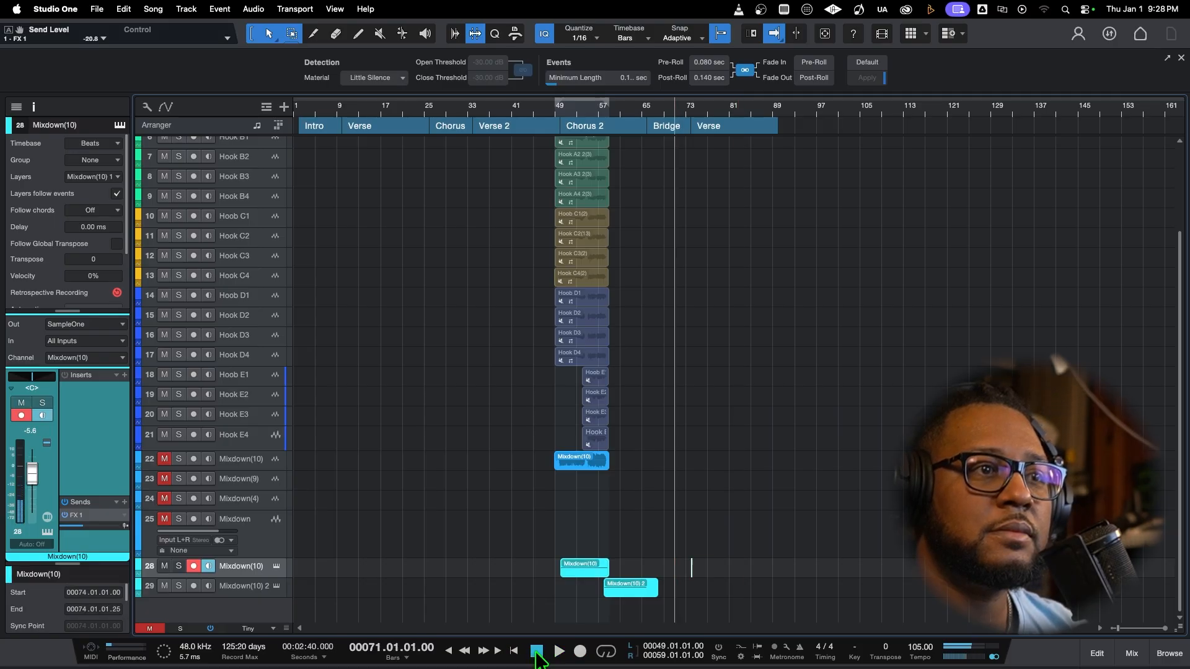
{"action": "left_click", "coordinate": [832, 611]}
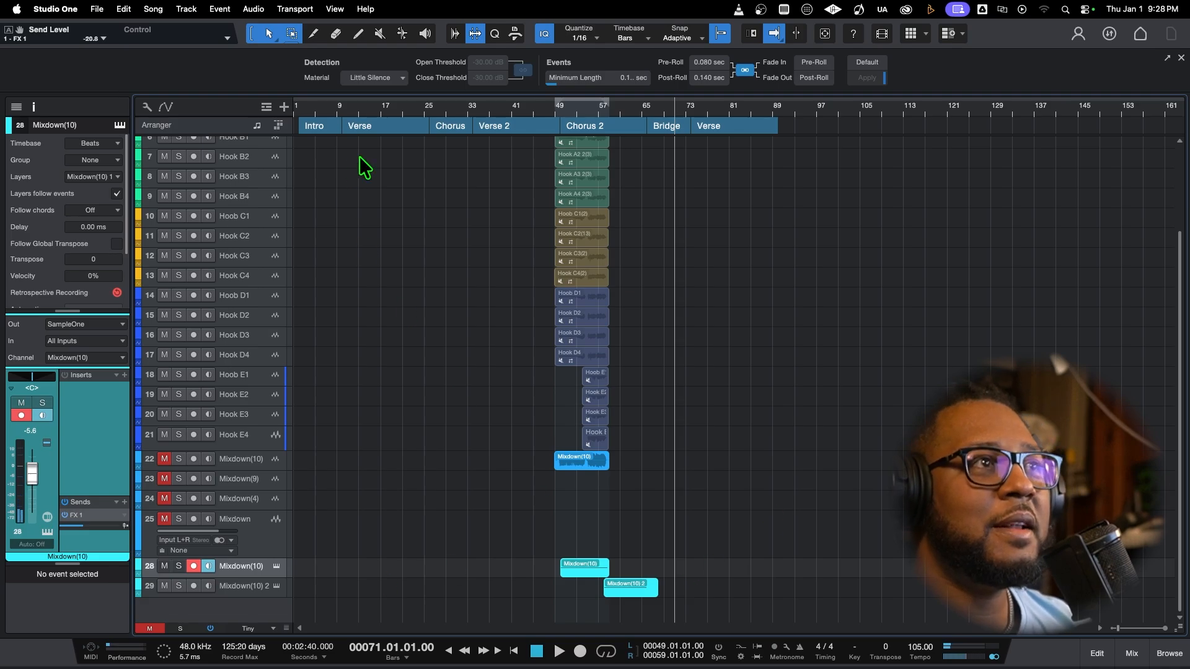
Record the hook sample on the original Mixdown(10) sampler track from bar 25 through the first Chorus.
{"action": "left_click", "coordinate": [425, 108]}
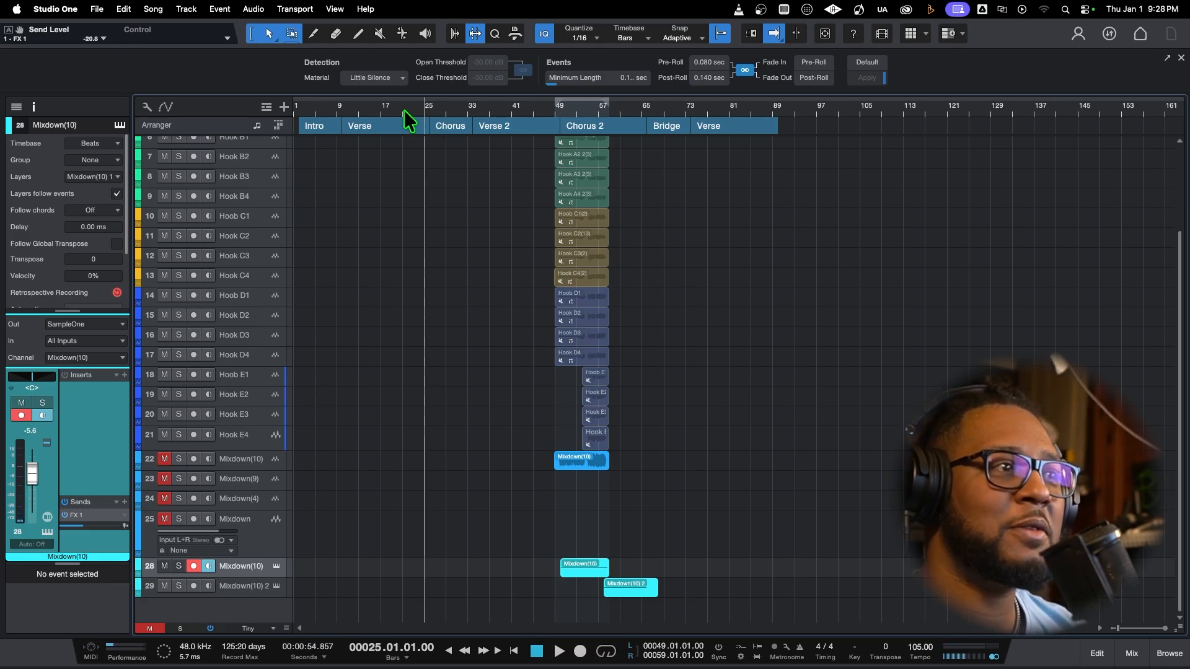
{"action": "key", "text": "KP_Multiply"}
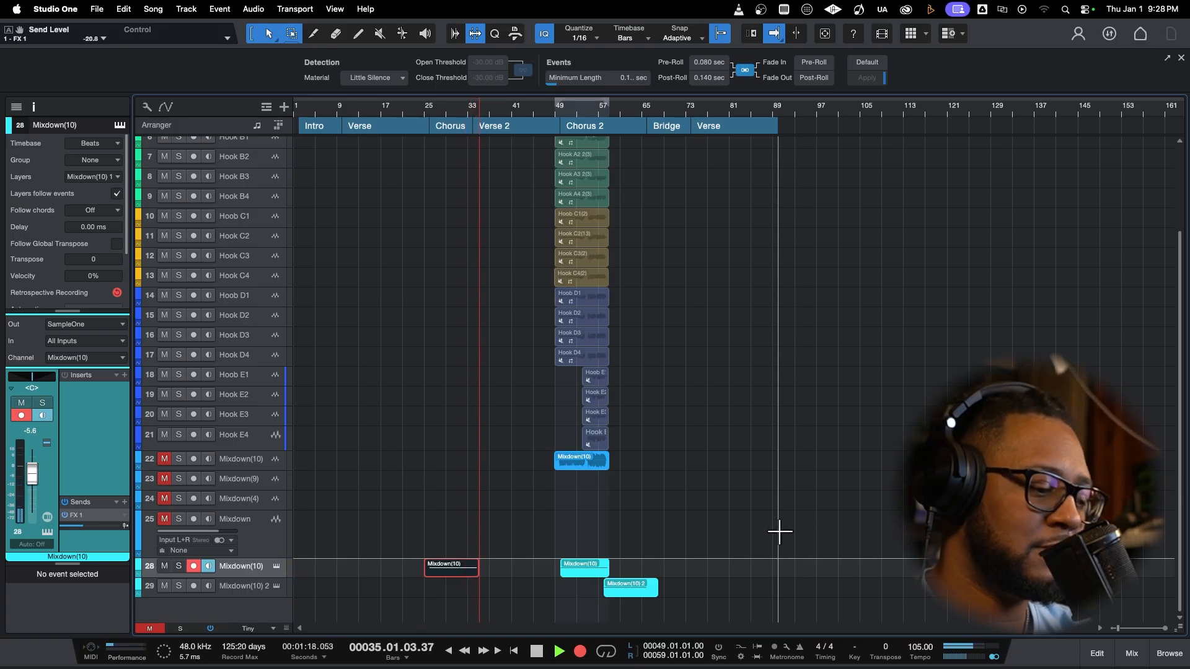
{"action": "key", "text": "space"}
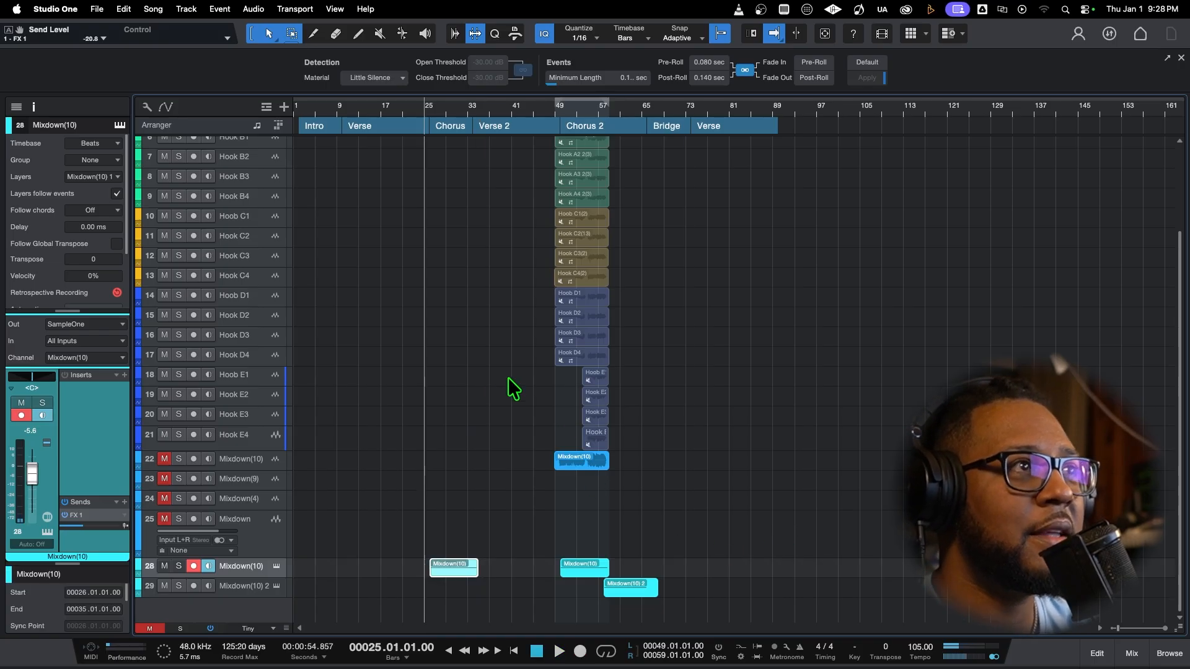
Make a complete duplicate of the Mixdown(10) 2 track with its own instrument, and delete the copied event from the duplicate.
{"action": "left_click", "coordinate": [253, 587]}
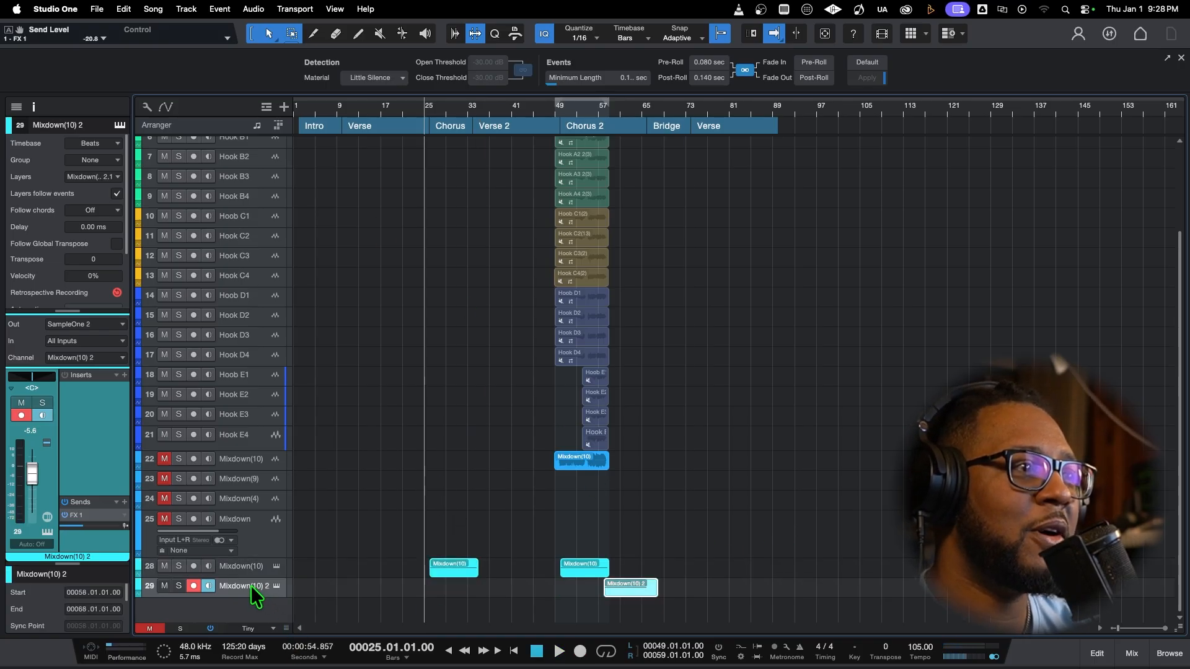
{"action": "right_click", "coordinate": [253, 586]}
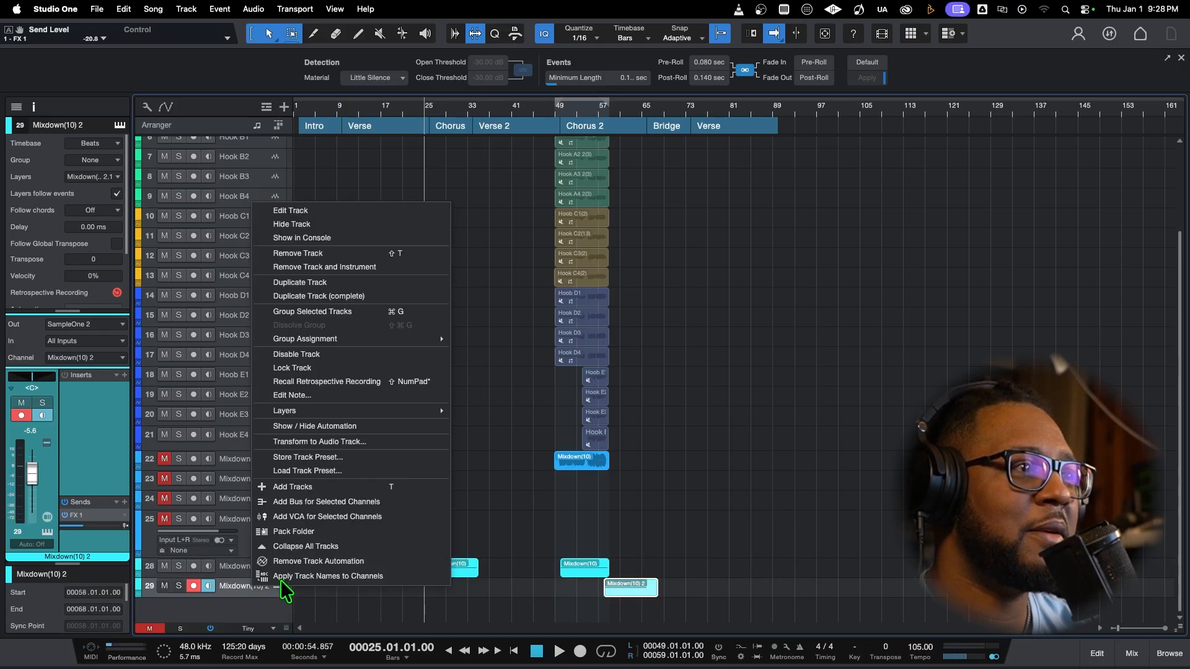
{"action": "left_click", "coordinate": [386, 297]}
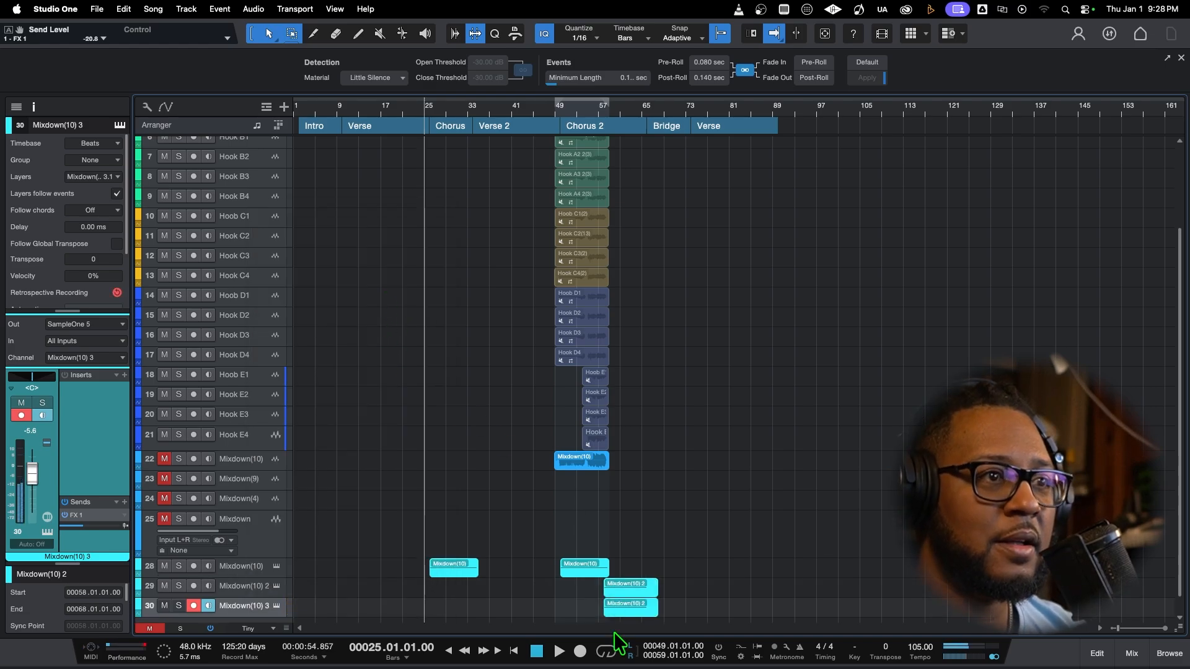
{"action": "key", "text": "Delete"}
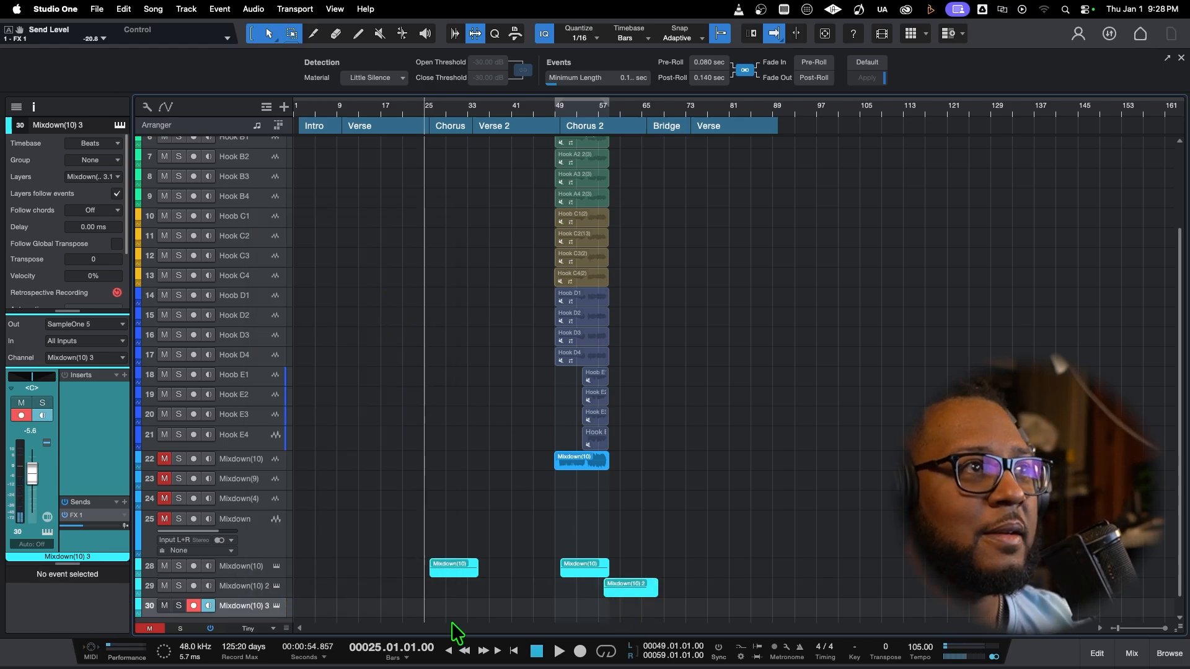
Return to the song start and set the sample start in the Mixdown(10) 3 track's SampleOne to 717085.
{"action": "left_click", "coordinate": [537, 650]}
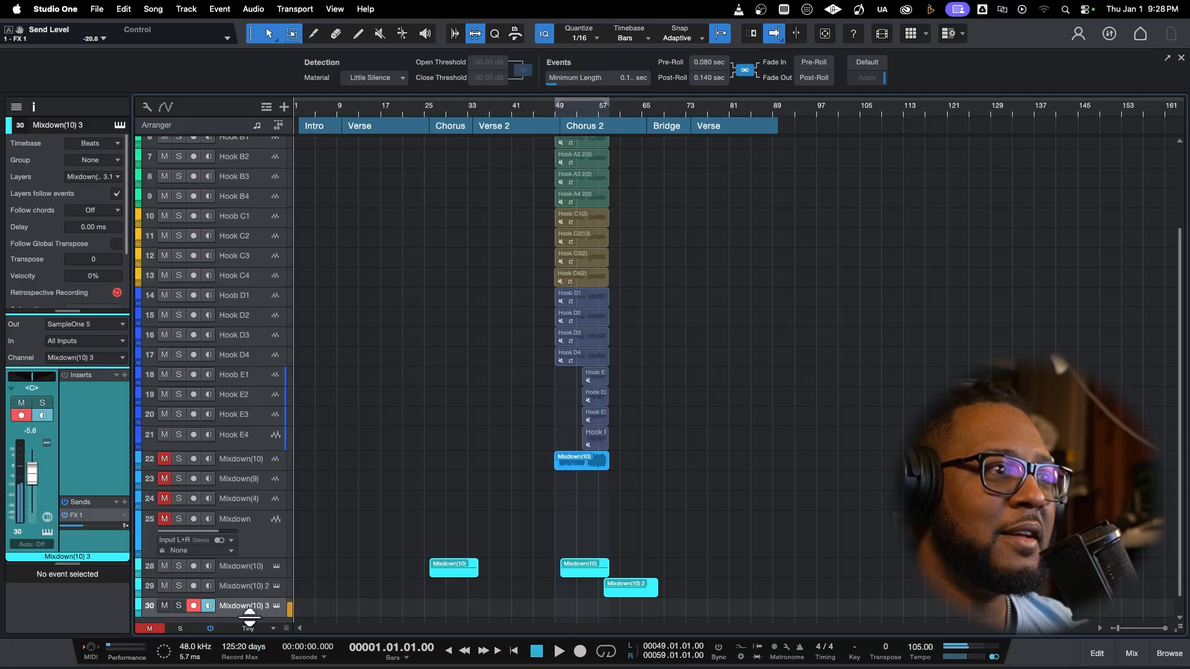
{"action": "left_click", "coordinate": [275, 606]}
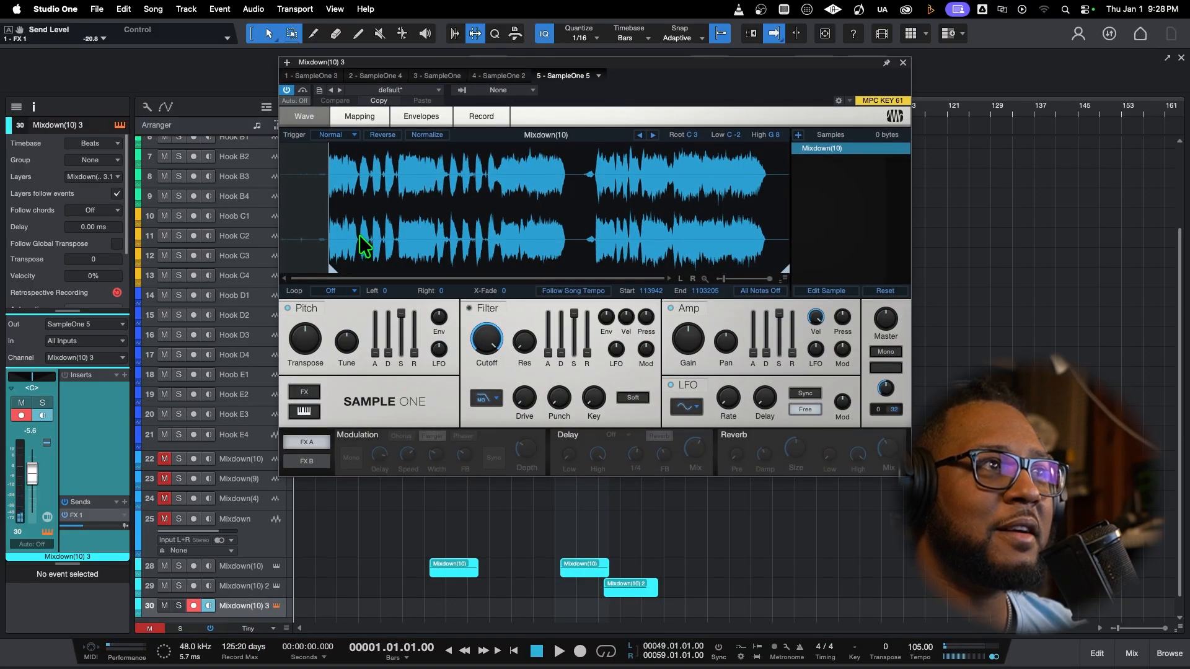
{"action": "left_click_drag", "start_coordinate": [335, 273], "coordinate": [615, 263]}
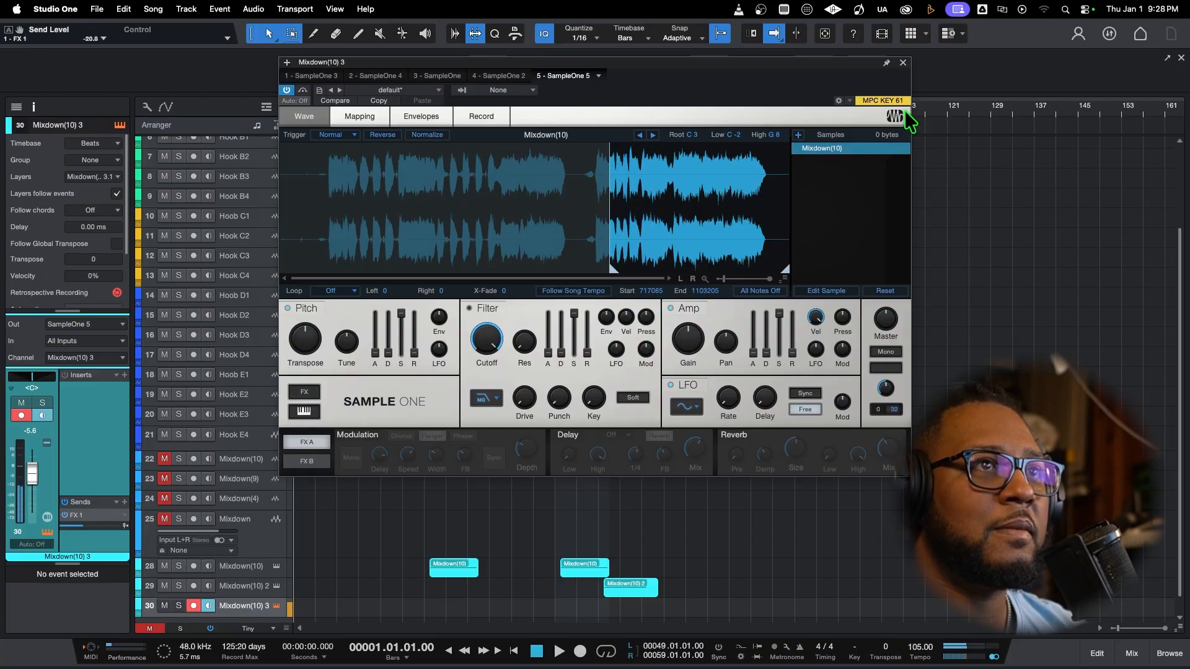
{"action": "left_click", "coordinate": [904, 64]}
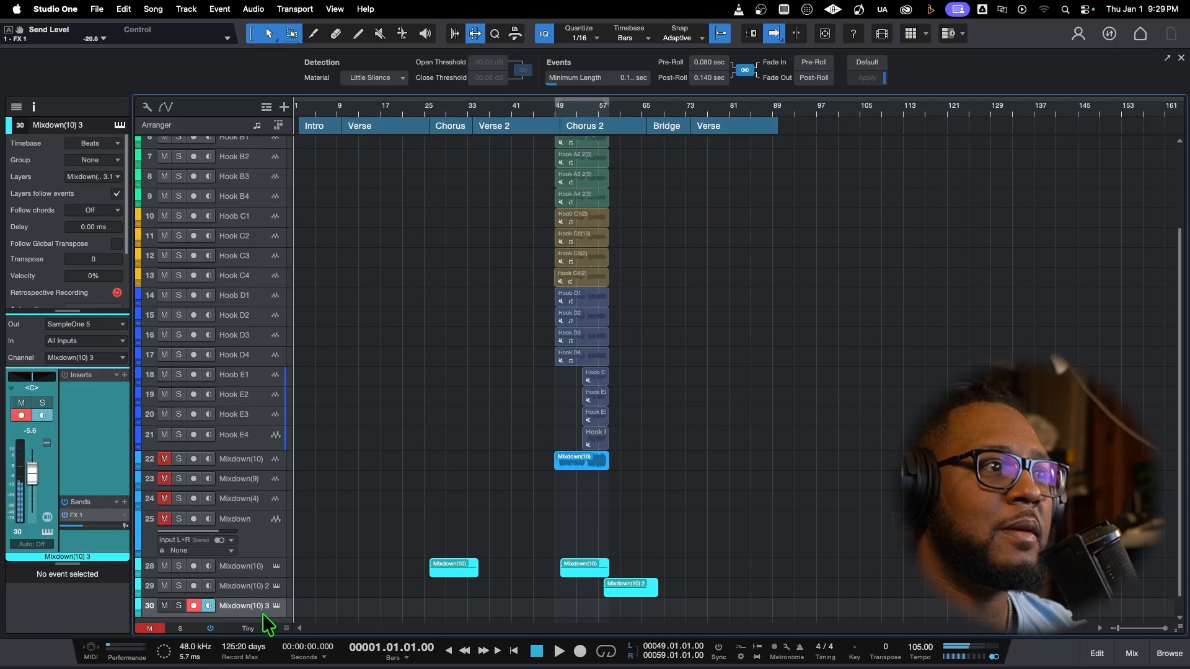
Set the sample end in the Mixdown(10) 3 track's SampleOne to 843500, close the instrument, and stop playback.
{"action": "left_click", "coordinate": [276, 605]}
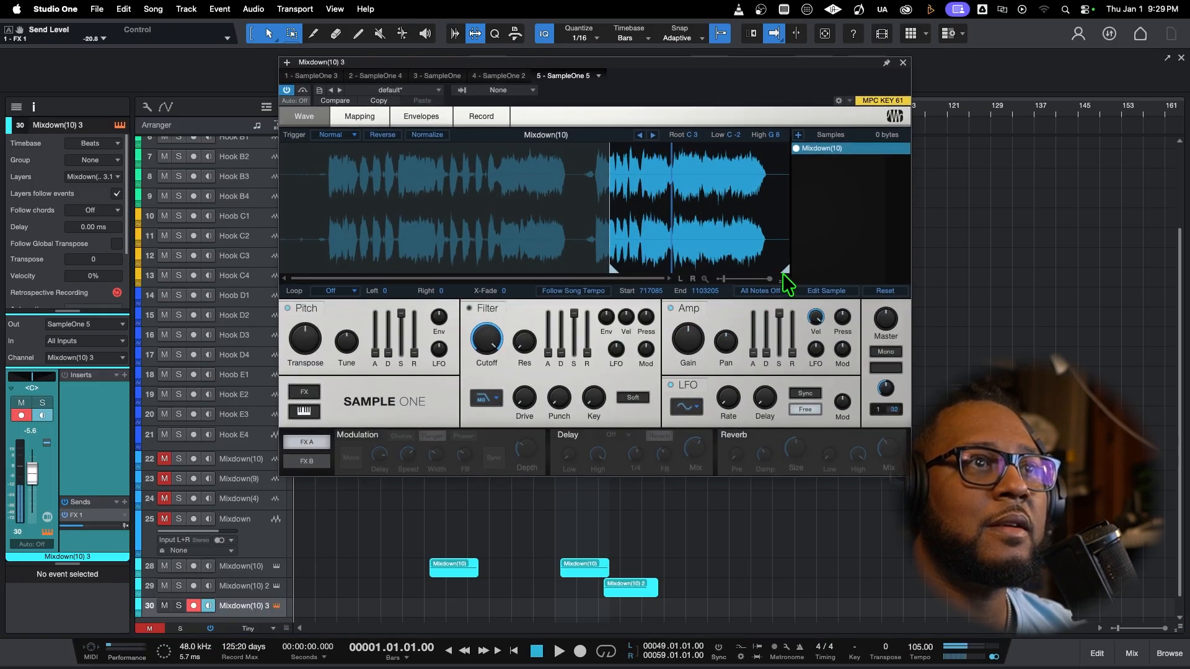
{"action": "left_click_drag", "start_coordinate": [783, 270], "coordinate": [642, 273]}
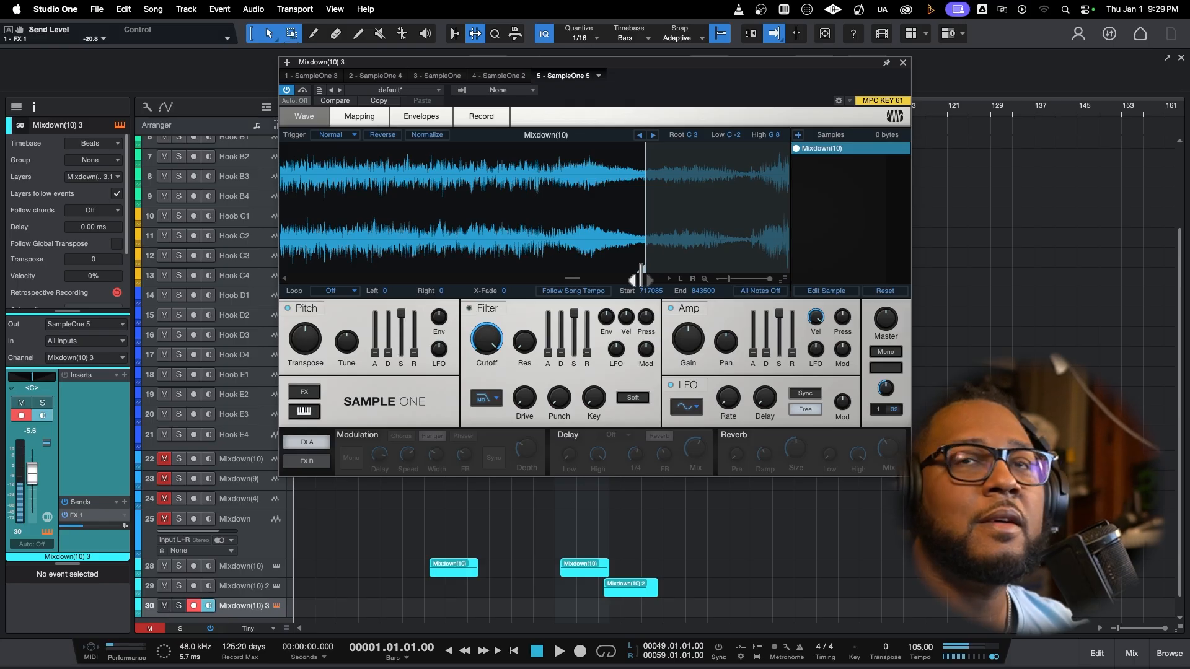
{"action": "left_click_drag", "start_coordinate": [729, 277], "coordinate": [721, 281]}
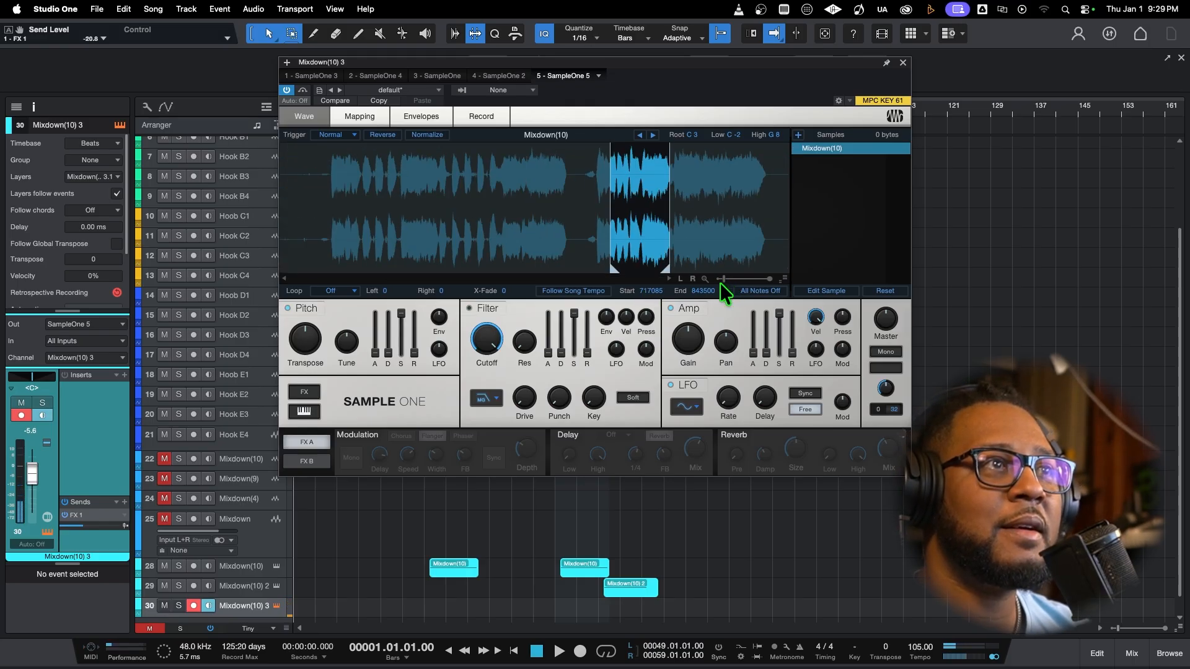
{"action": "left_click", "coordinate": [555, 653]}
{"action": "left_click", "coordinate": [903, 63]}
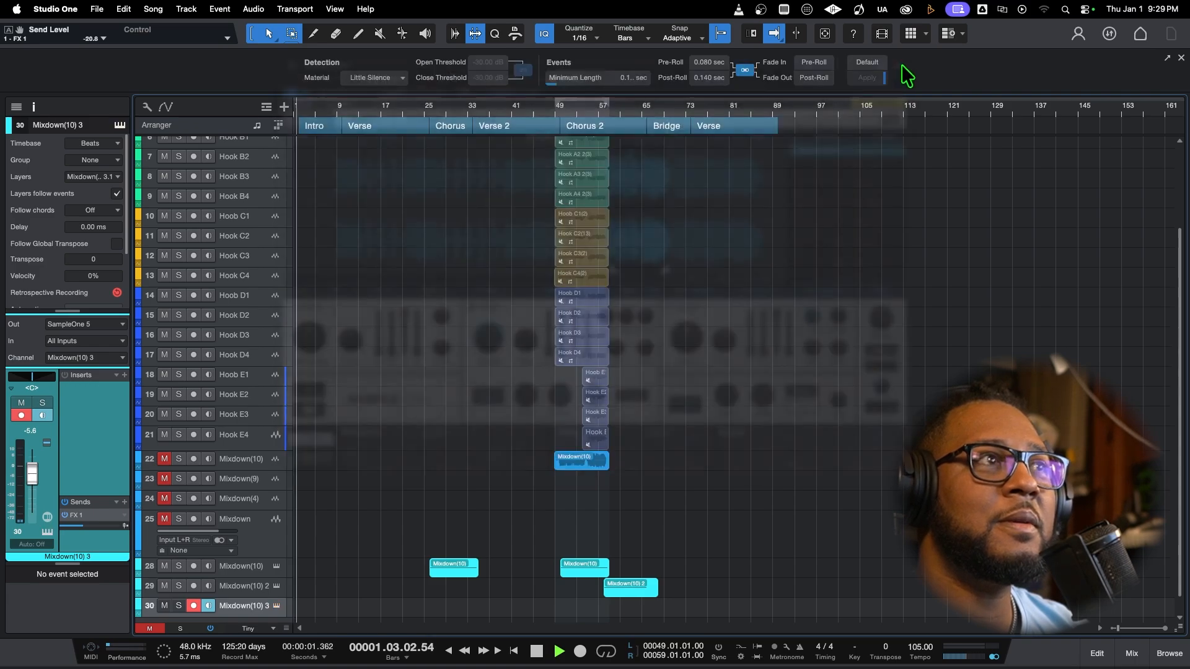
{"action": "left_click", "coordinate": [537, 656]}
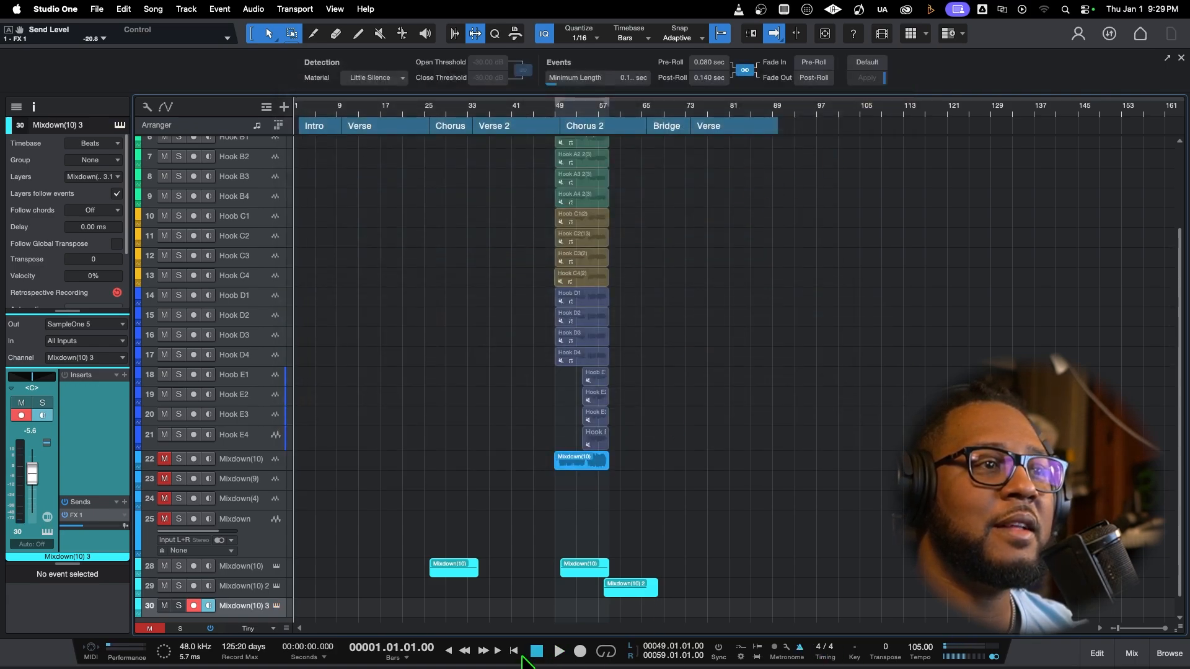
{"action": "left_click", "coordinate": [580, 652]}
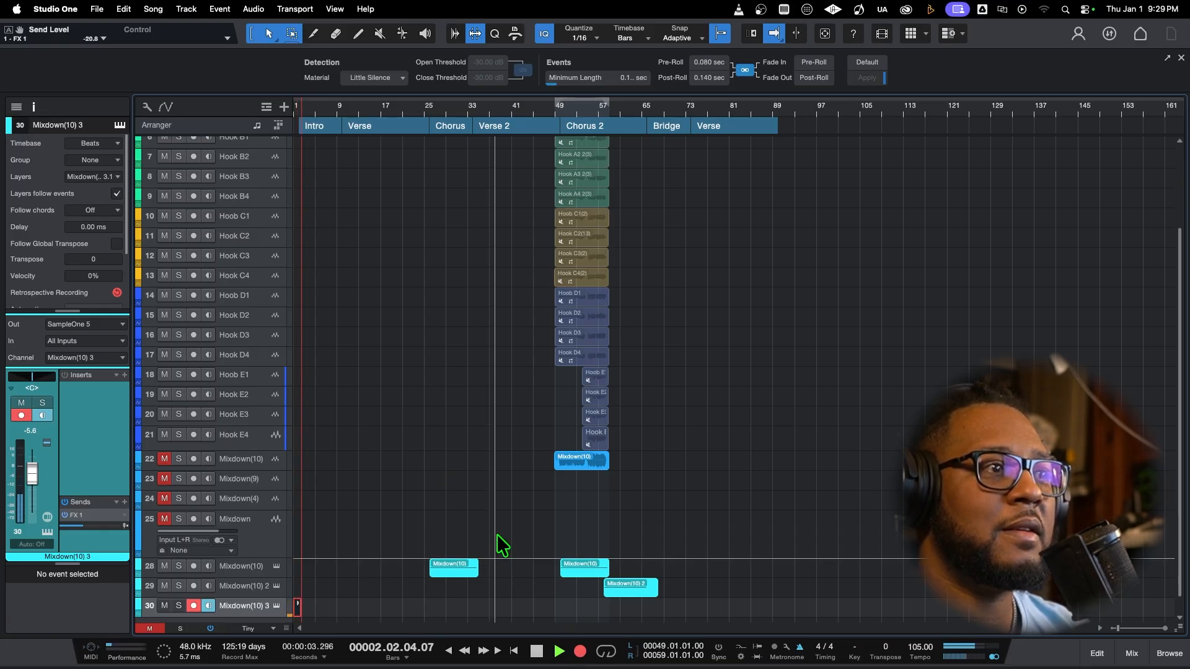
{"action": "key", "text": "space"}
{"action": "key", "text": "space"}
{"action": "key", "text": "space"}
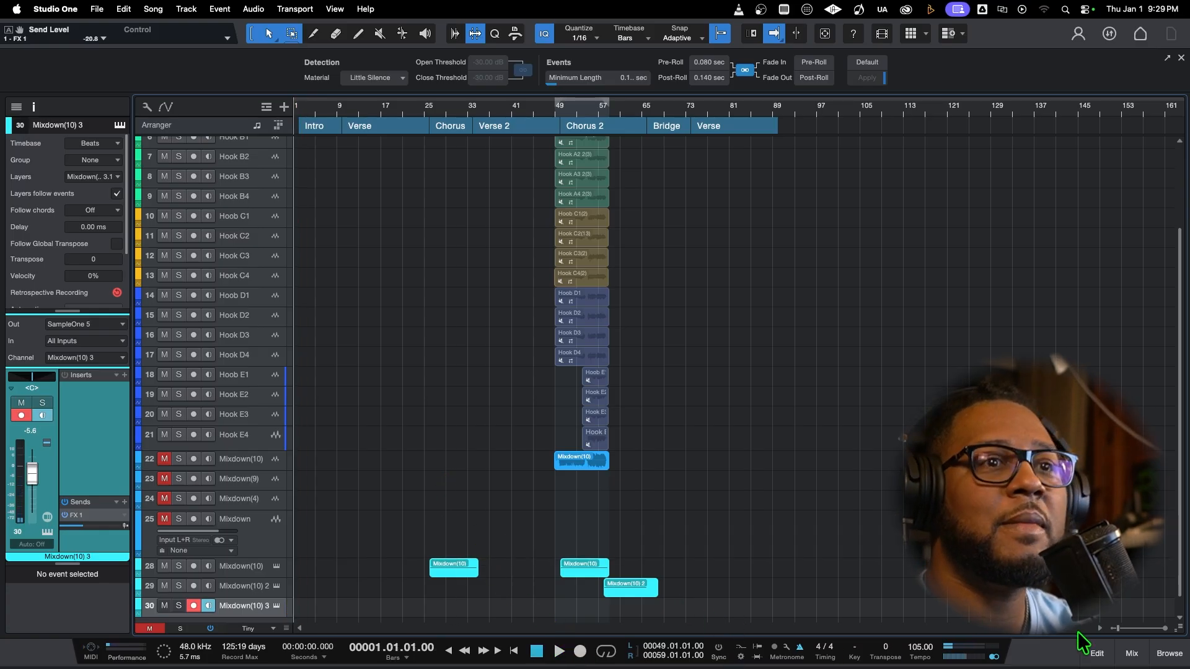
Try recording the trimmed vocal phrase on the Mixdown(10) 3 track from bar 1 to the first Verse, and discard the take.
{"action": "mouse_move", "coordinate": [1118, 629]}
{"action": "left_mouse_down"}
{"action": "mouse_move", "coordinate": [1134, 627]}
{"action": "mouse_move", "coordinate": [1121, 628]}
{"action": "left_mouse_up"}
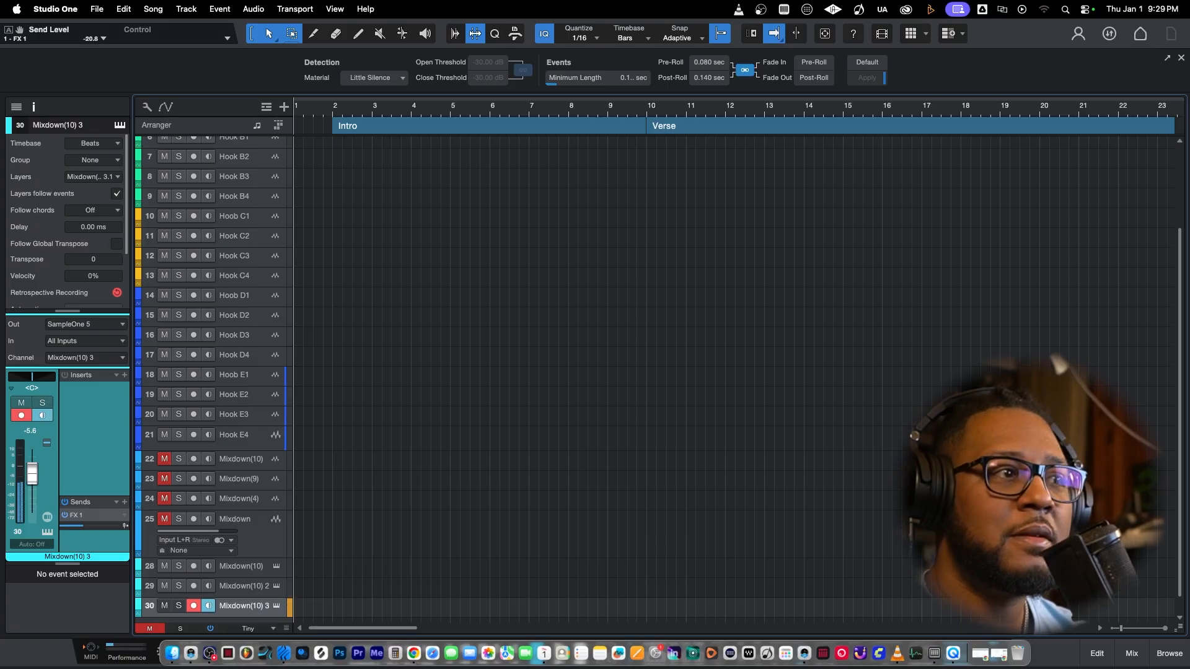
{"action": "left_click", "coordinate": [277, 606]}
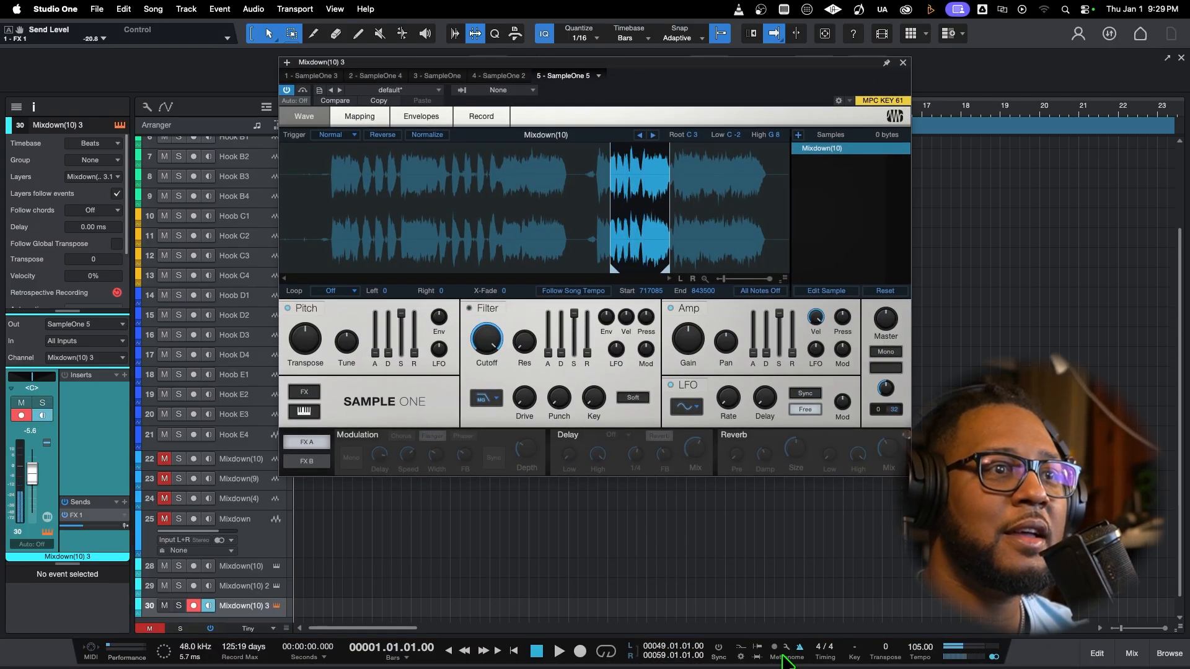
{"action": "left_click", "coordinate": [581, 652]}
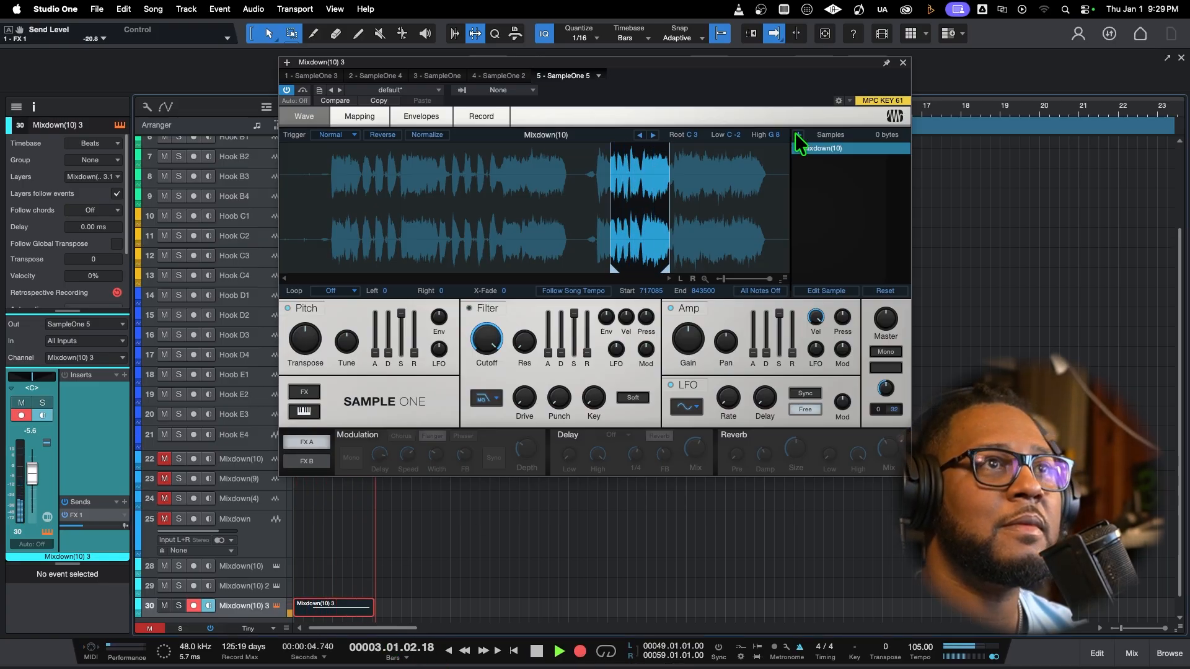
{"action": "left_click", "coordinate": [903, 63]}
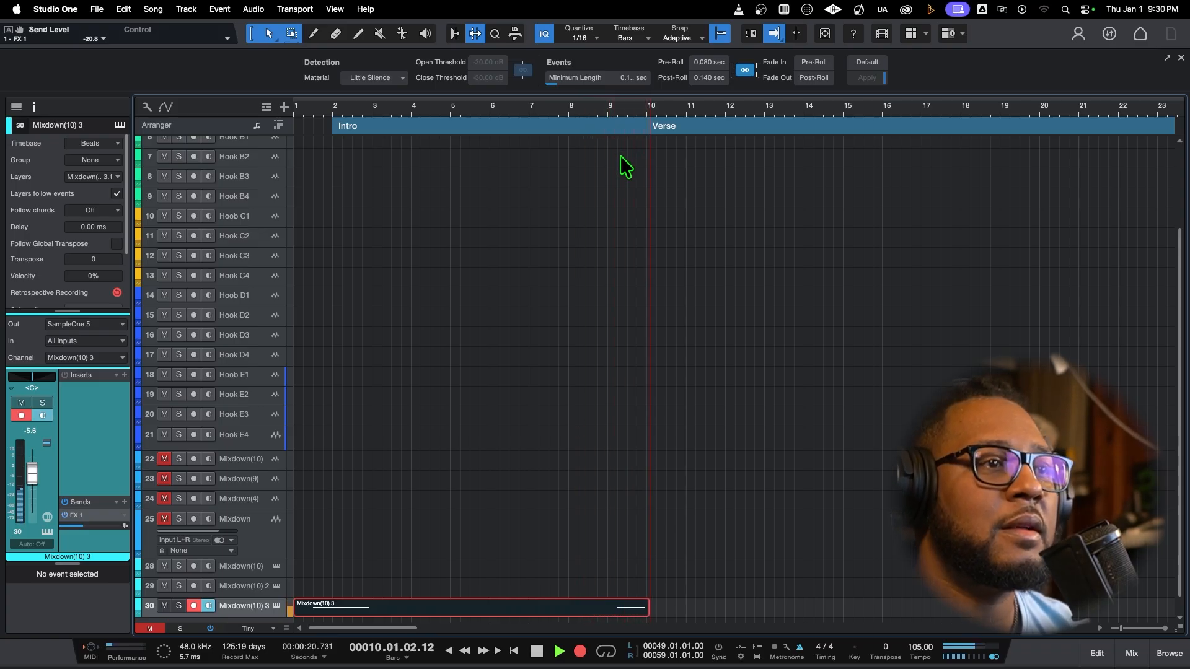
{"action": "key", "text": "space"}
{"action": "left_click_drag", "start_coordinate": [656, 613], "coordinate": [576, 615]}
{"action": "key", "text": "Delete"}
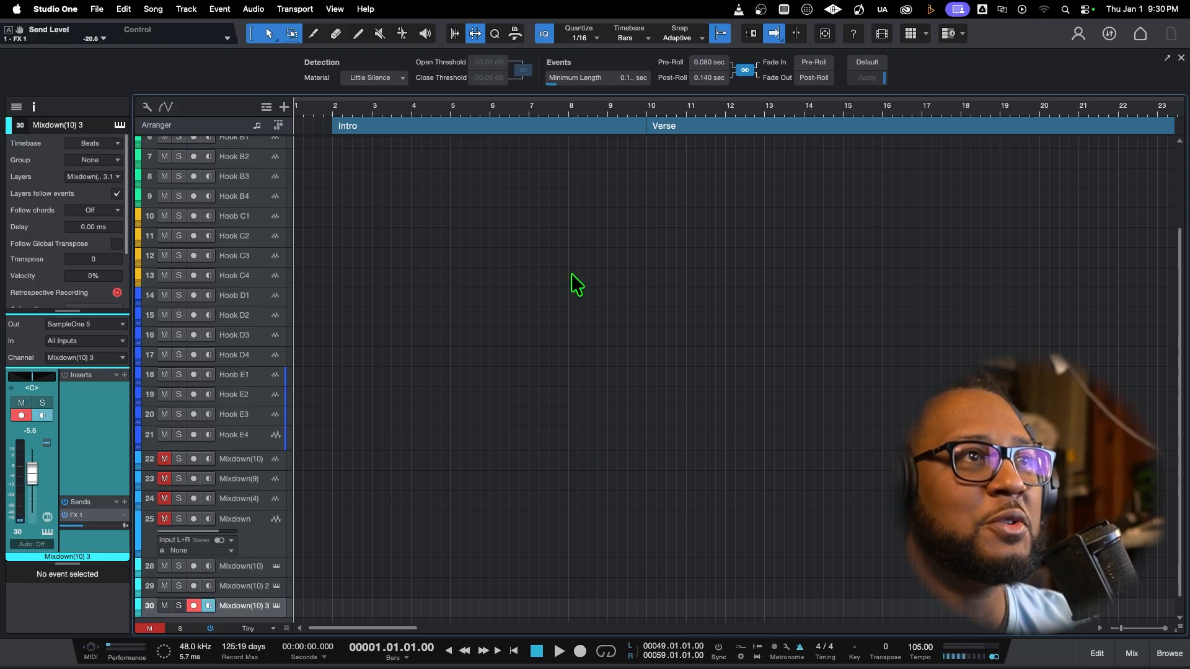
Record the trimmed vocal phrase on the Mixdown(10) 3 track, starting from bar 1 and stopping early in the Intro.
{"action": "left_click", "coordinate": [561, 110]}
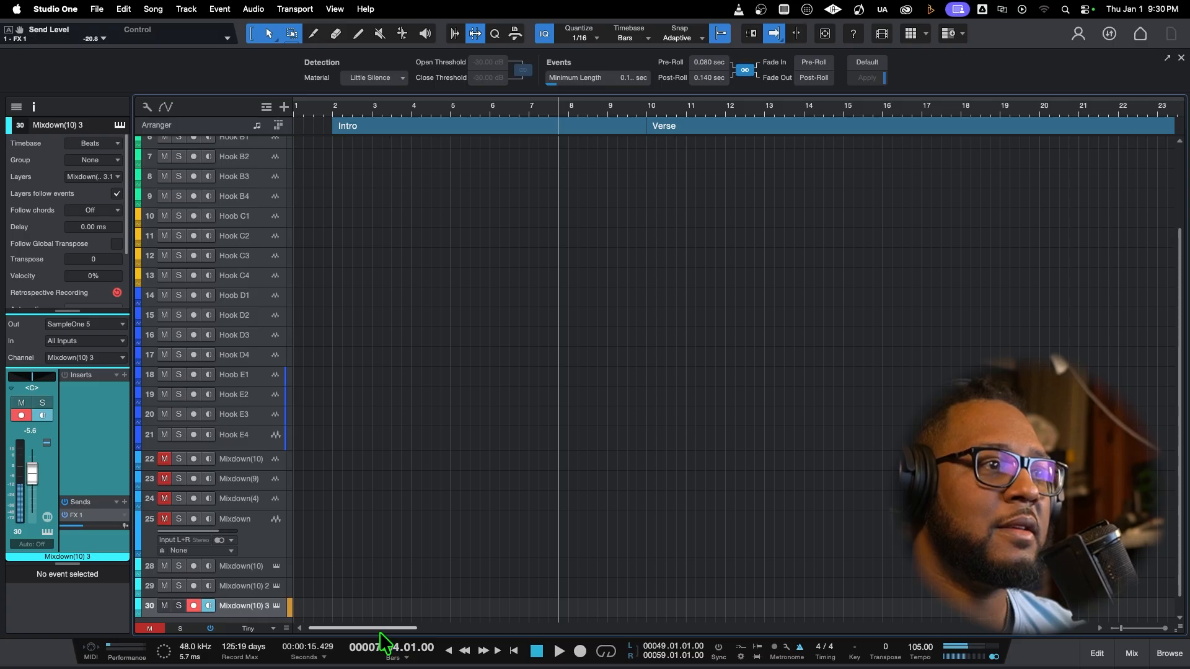
{"action": "left_click", "coordinate": [535, 650]}
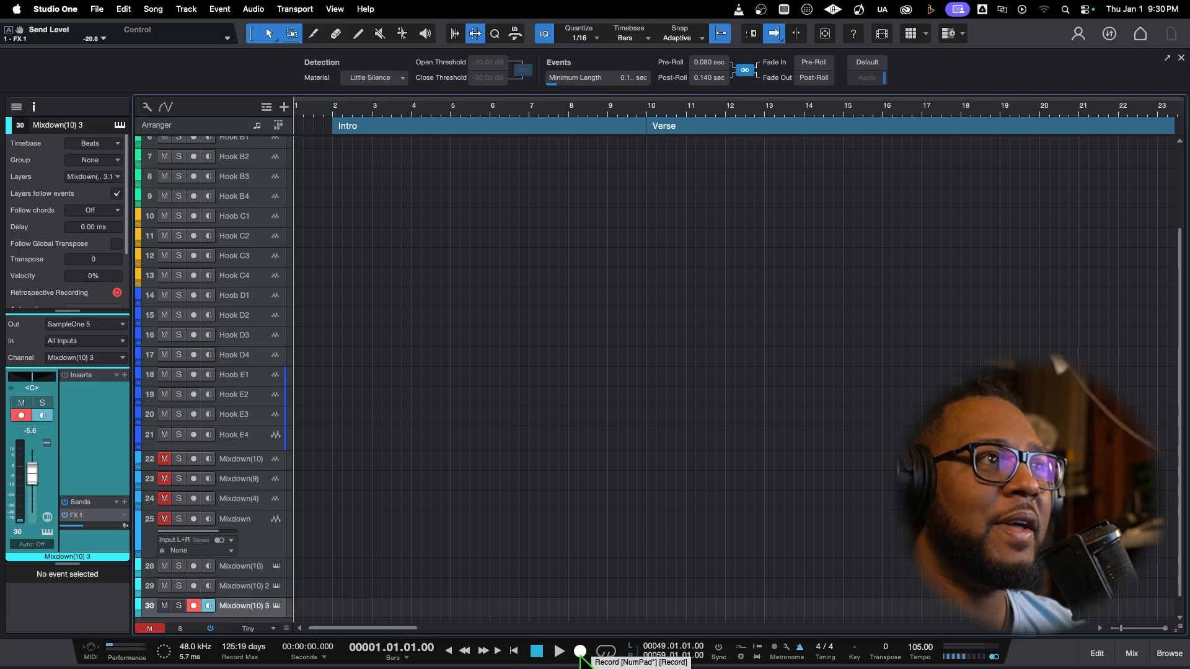
{"action": "left_click", "coordinate": [580, 651]}
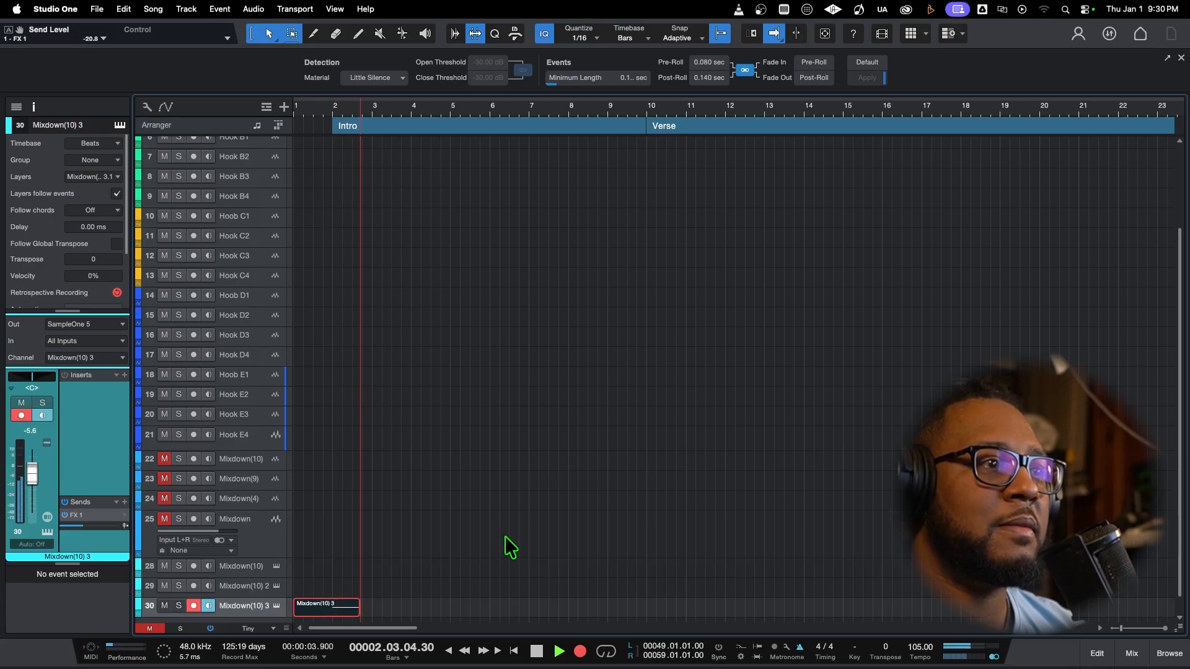
{"action": "key", "text": "space"}
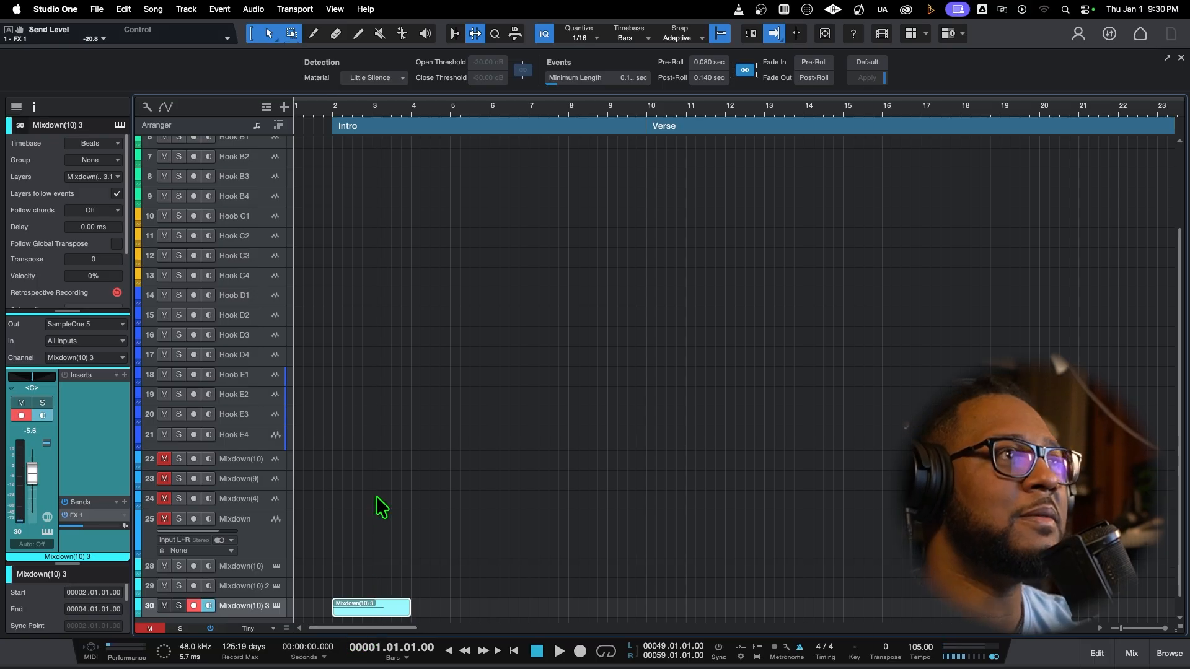
Move the recorded event to bar 1 and shorten it to end at bar 2, auditioning the changes.
{"action": "left_click_drag", "start_coordinate": [387, 606], "coordinate": [341, 610]}
{"action": "key", "text": "space"}
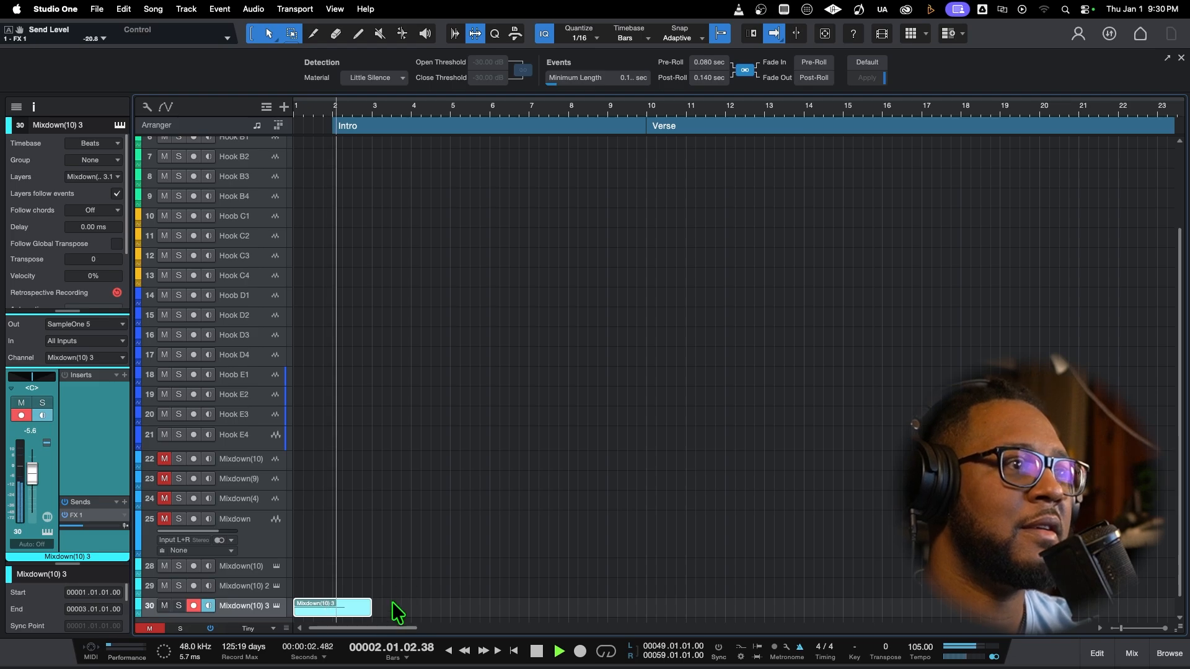
{"action": "key", "text": "space"}
{"action": "left_click_drag", "start_coordinate": [371, 612], "coordinate": [335, 619]}
{"action": "key", "text": "space"}
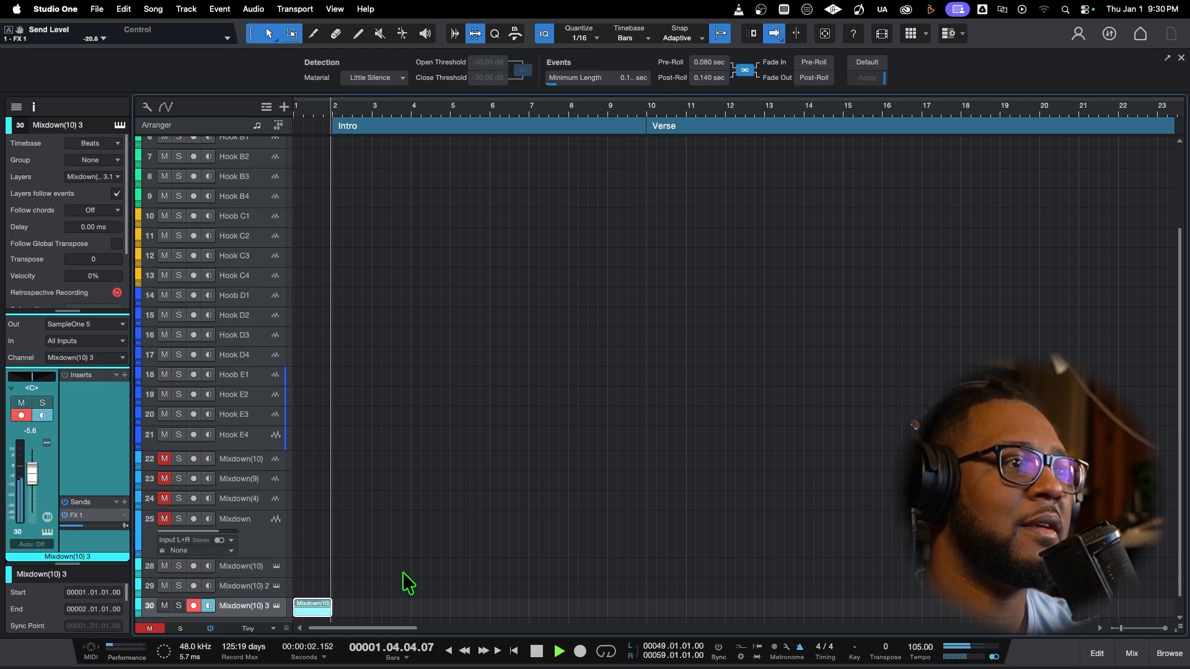
Open the one-bar event in the note editor and play it back from the song start.
{"action": "double_click", "coordinate": [315, 609]}
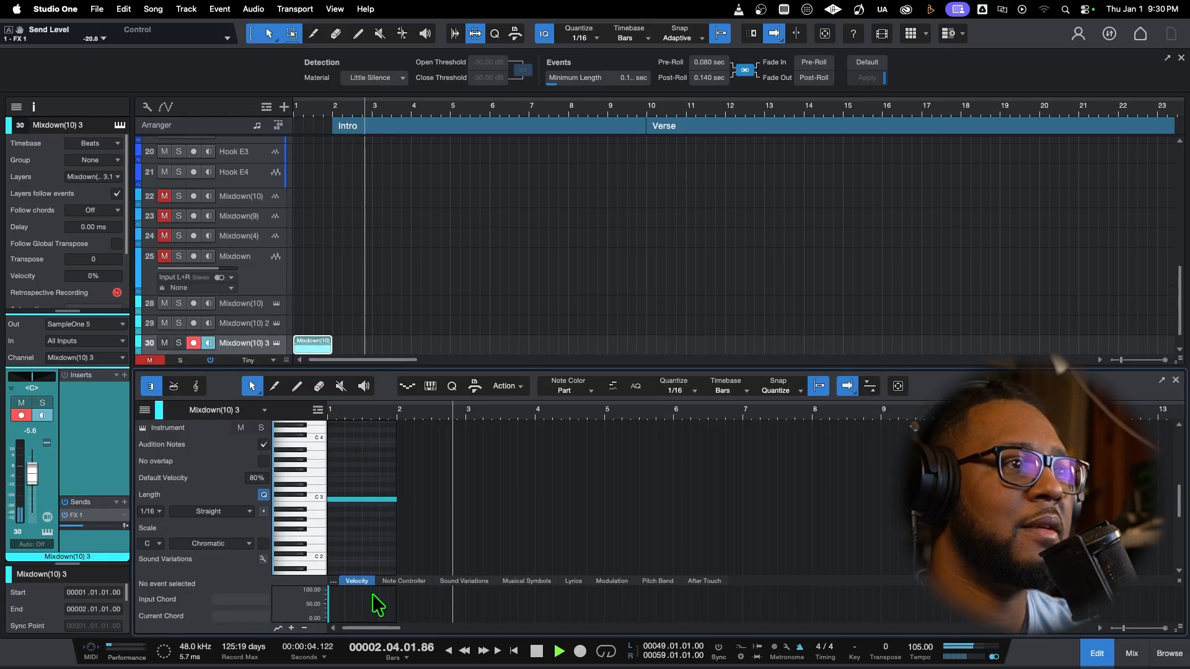
{"action": "key", "text": "space"}
{"action": "key", "text": "space"}
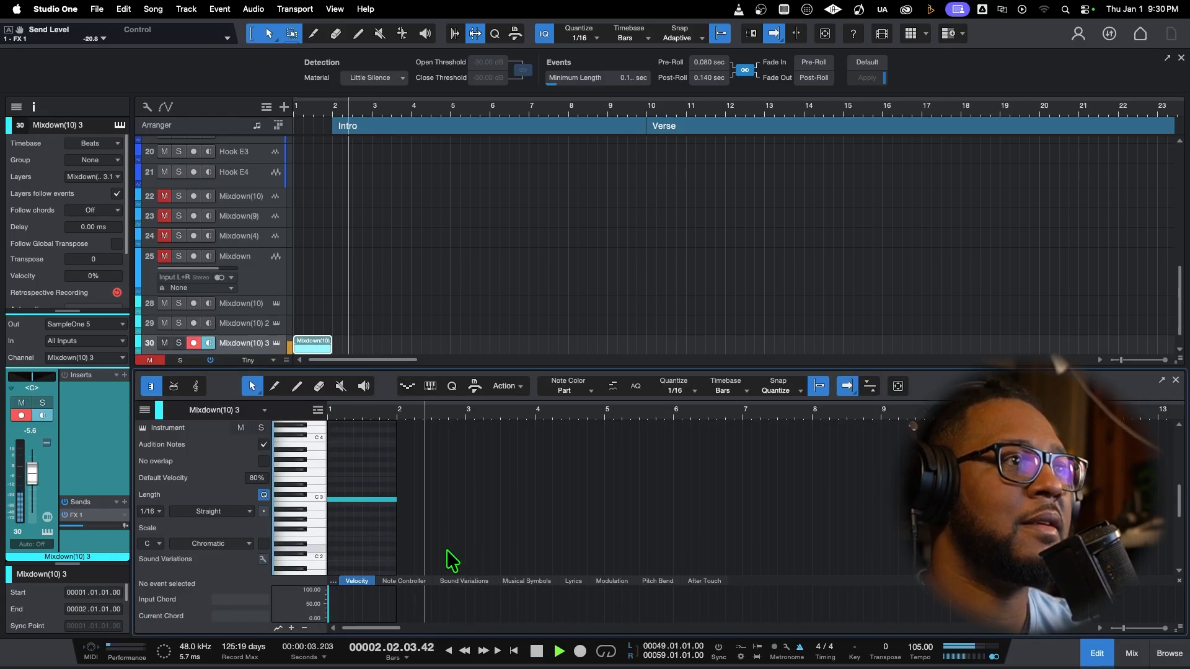
{"action": "key", "text": "space"}
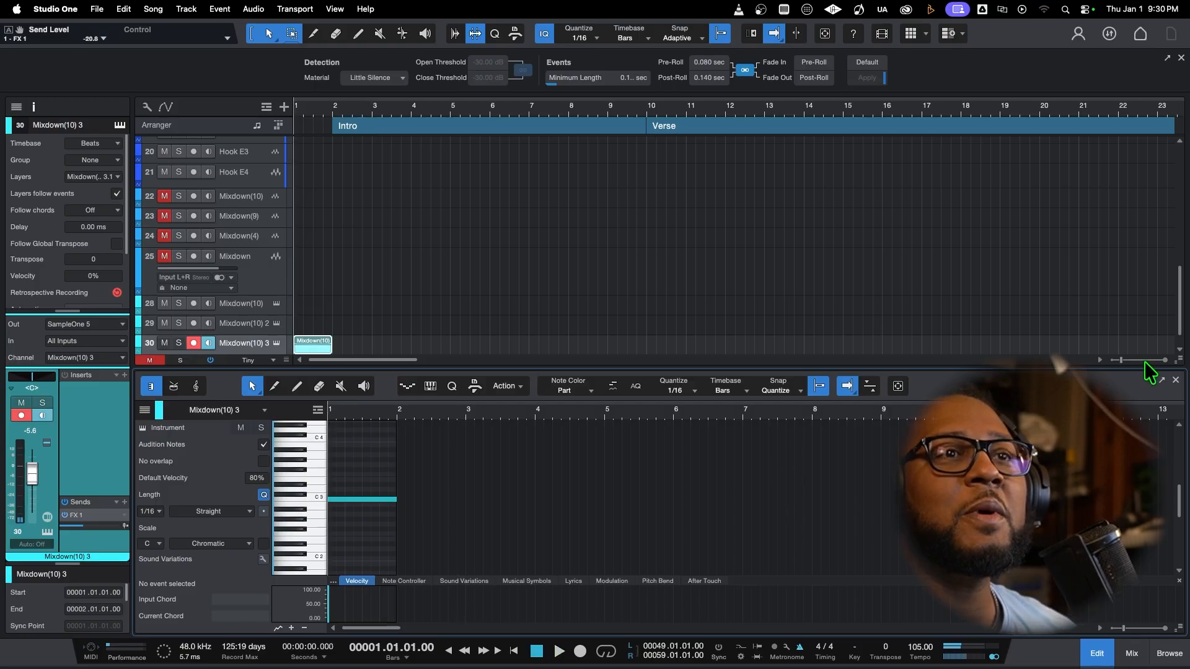
Look over the channels in the mixer console, and return to an arrangement overview from the Intro to Chorus 2.
{"action": "left_click", "coordinate": [1128, 361]}
{"action": "left_click", "coordinate": [1129, 655]}
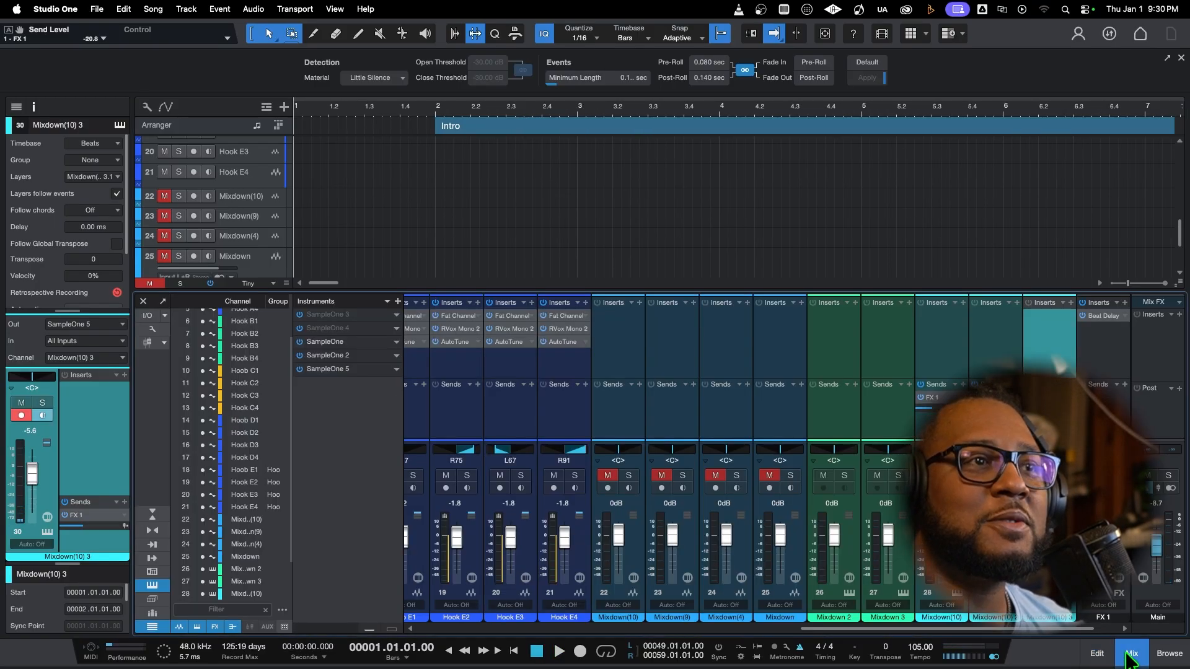
{"action": "mouse_move", "coordinate": [879, 656]}
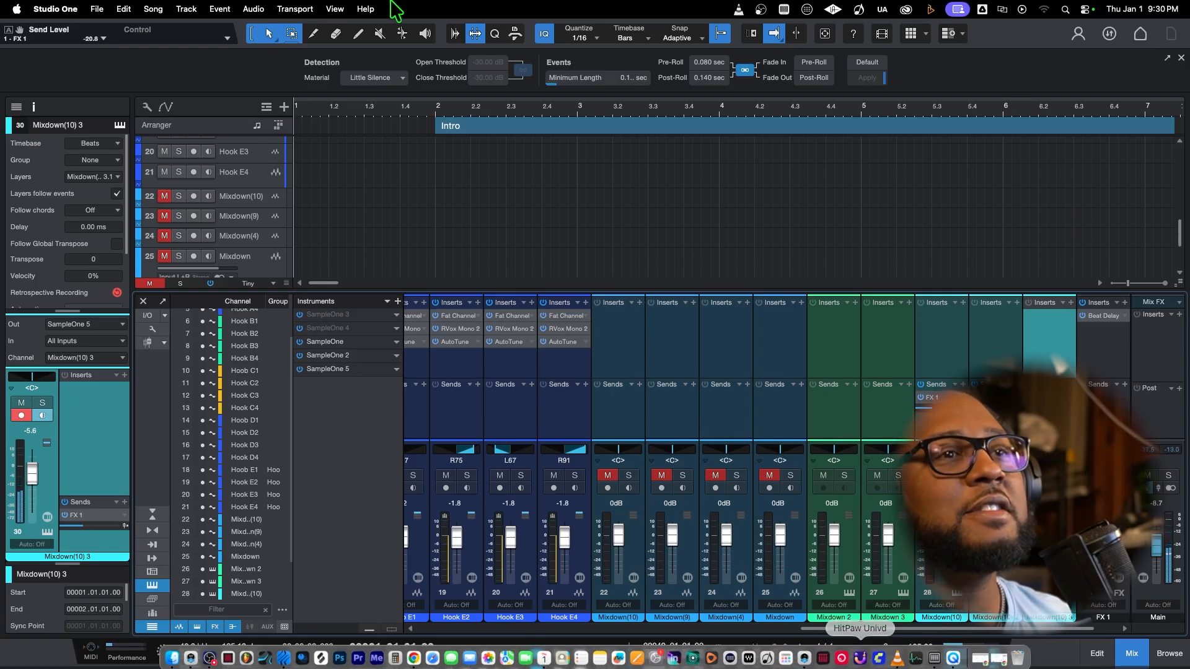
{"action": "left_click", "coordinate": [1132, 654]}
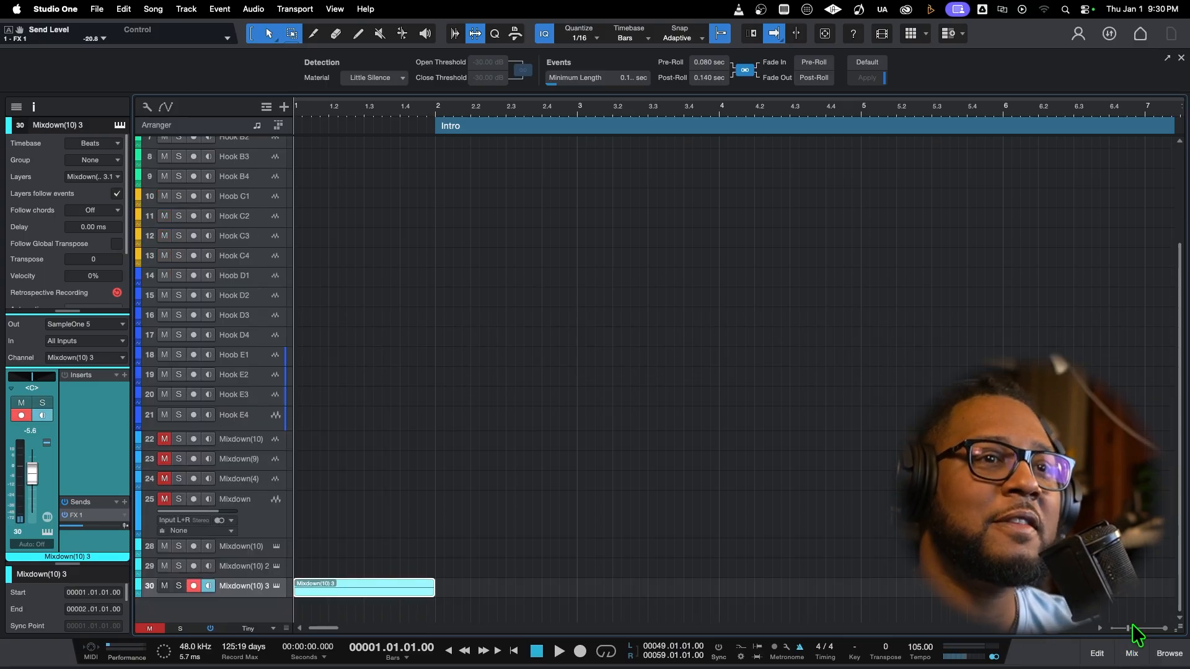
{"action": "left_click_drag", "start_coordinate": [1132, 625], "coordinate": [1120, 635]}
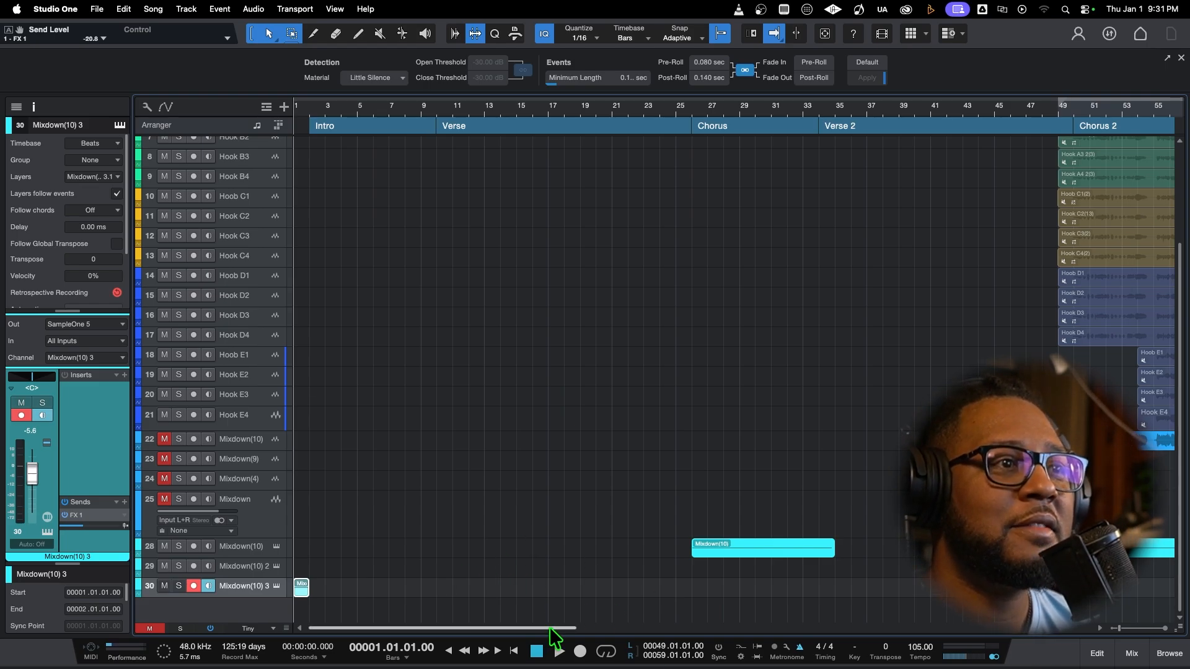
{"action": "left_click_drag", "start_coordinate": [550, 627], "coordinate": [448, 598]}
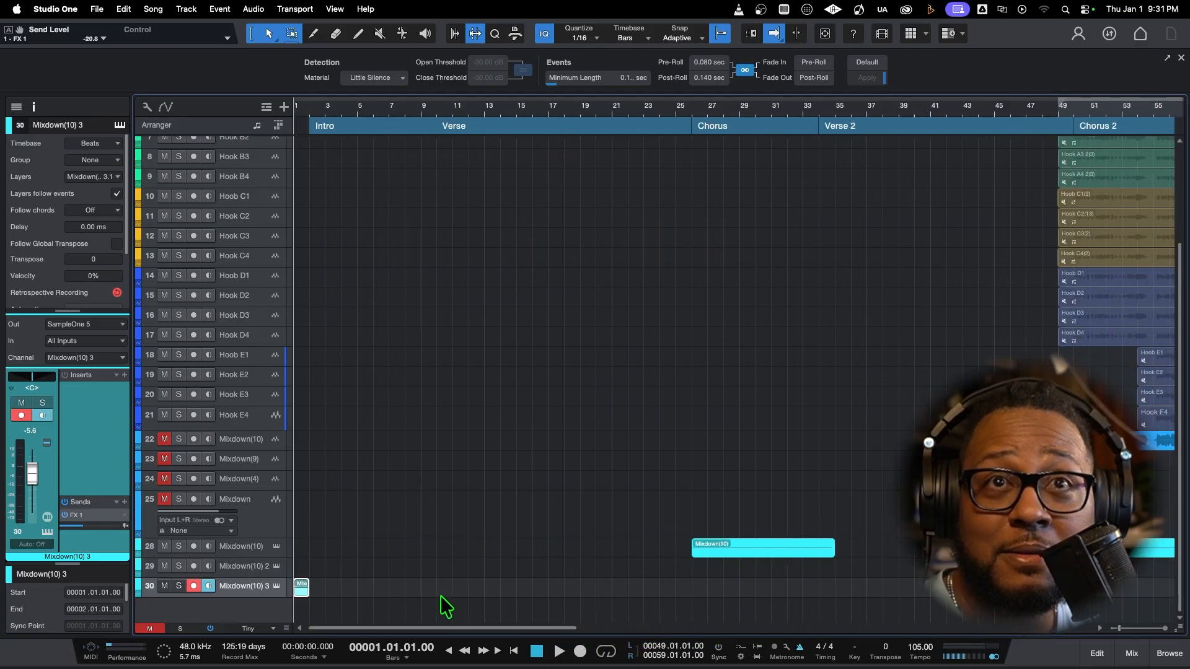